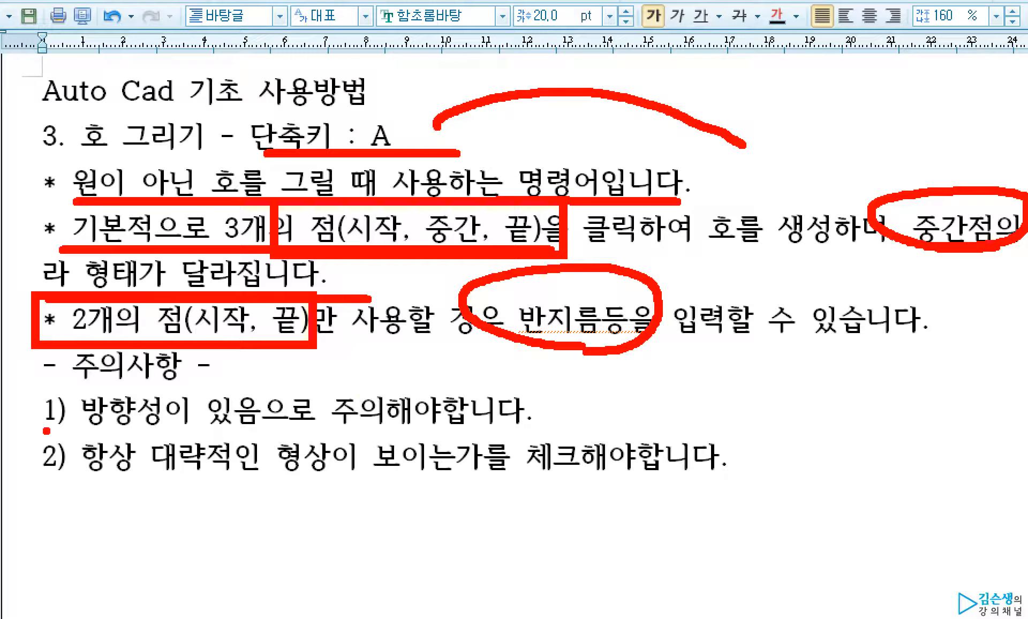
{"action": "left_click_drag", "start_coordinate": [47, 430], "coordinate": [549, 429]}
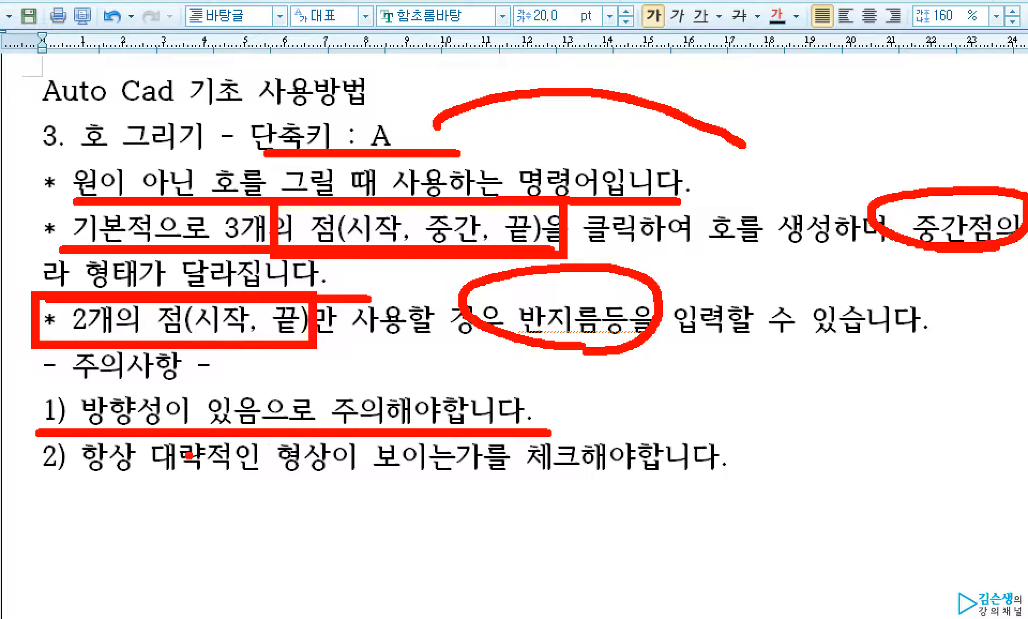
{"action": "mouse_move", "coordinate": [269, 485]}
{"action": "left_mouse_down"}
{"action": "mouse_move", "coordinate": [363, 420]}
{"action": "mouse_move", "coordinate": [458, 479]}
{"action": "mouse_move", "coordinate": [740, 482]}
{"action": "left_mouse_up"}
{"action": "mouse_move", "coordinate": [636, 491]}
{"action": "left_mouse_down"}
{"action": "mouse_move", "coordinate": [491, 467]}
{"action": "mouse_move", "coordinate": [511, 503]}
{"action": "left_mouse_up"}
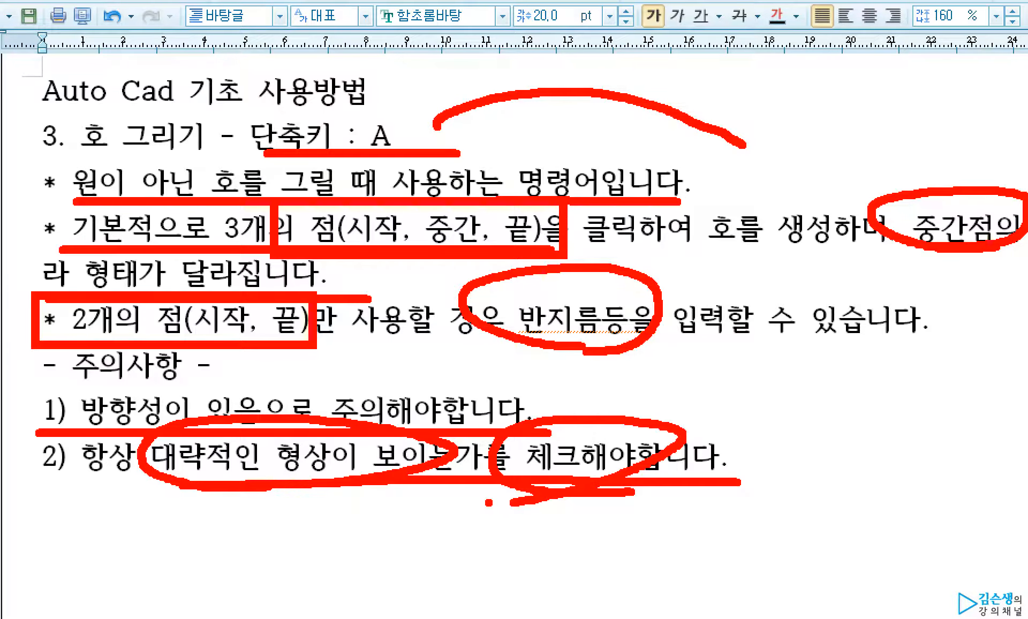
{"action": "key", "text": "Escape"}
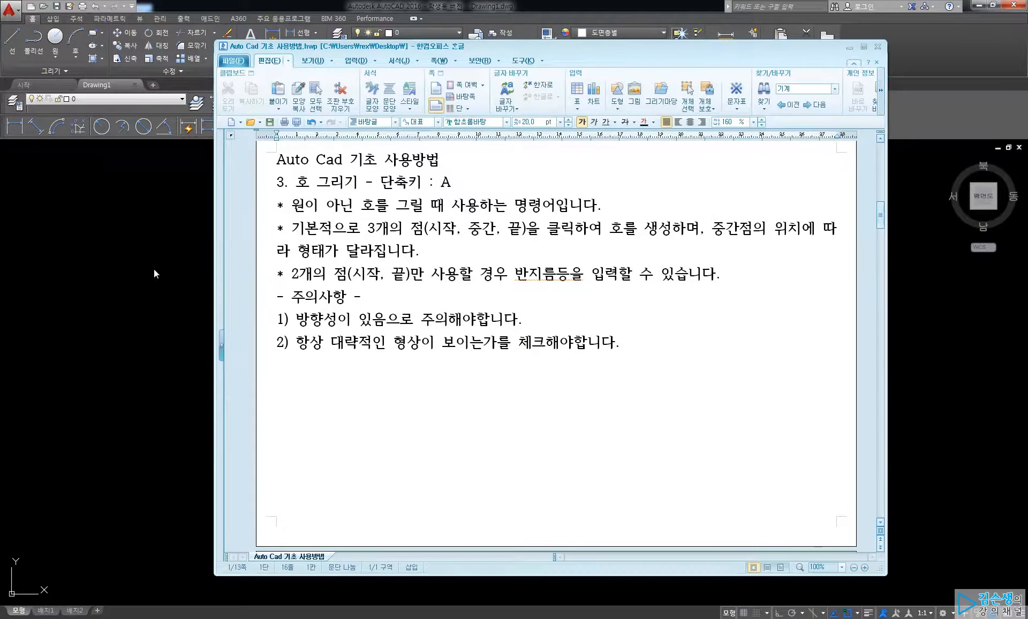
{"action": "left_click", "coordinate": [155, 270]}
{"action": "type", "text": "l"}
{"action": "key", "text": "Return"}
{"action": "left_click", "coordinate": [324, 413]}
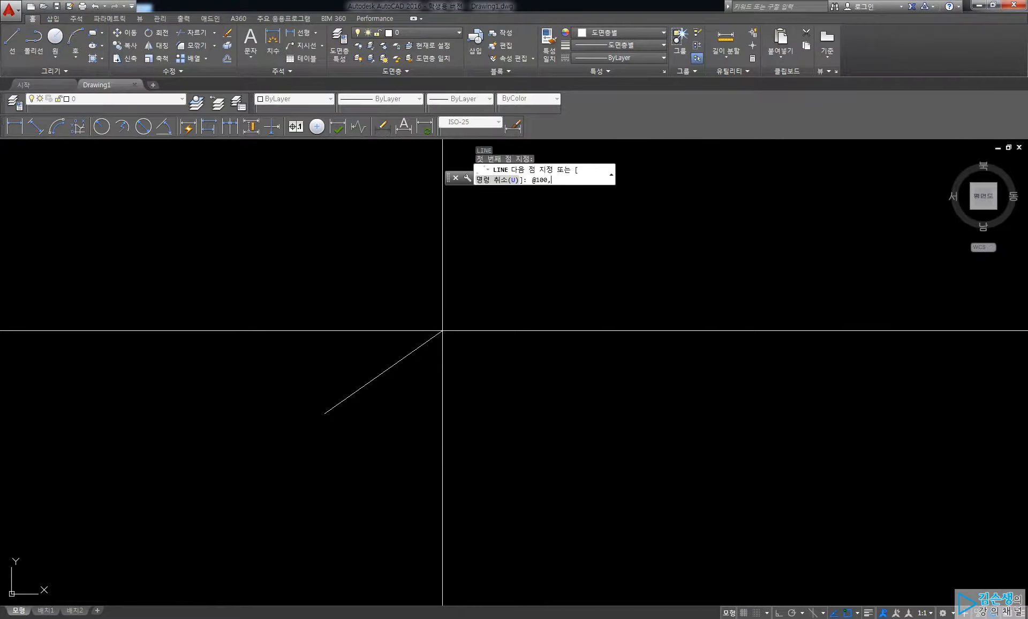
{"action": "type", "text": "@100,0"}
{"action": "key", "text": "Return"}
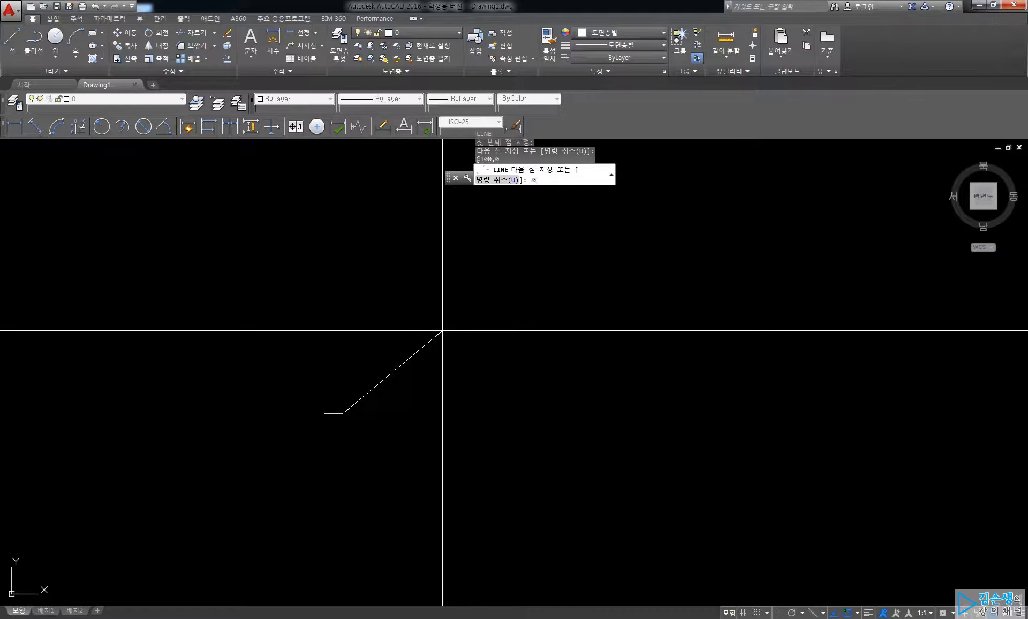
{"action": "type", "text": "0,50"}
{"action": "key", "text": "Return"}
{"action": "key", "text": "Return"}
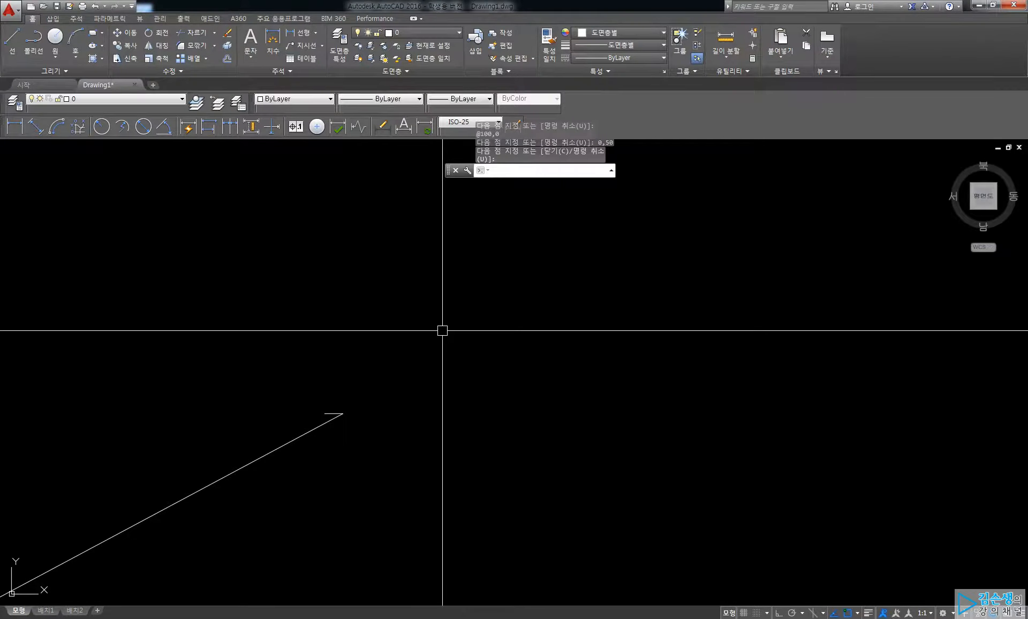
{"action": "left_click", "coordinate": [250, 462]}
{"action": "key", "text": "Delete"}
Draw a vertical line 50 units upward from the right end of the horizontal line, using the relative point @0,50.
{"action": "scroll", "coordinate": [269, 431], "scroll_direction": "up", "scroll_amount": 4}
{"action": "type", "text": "l"}
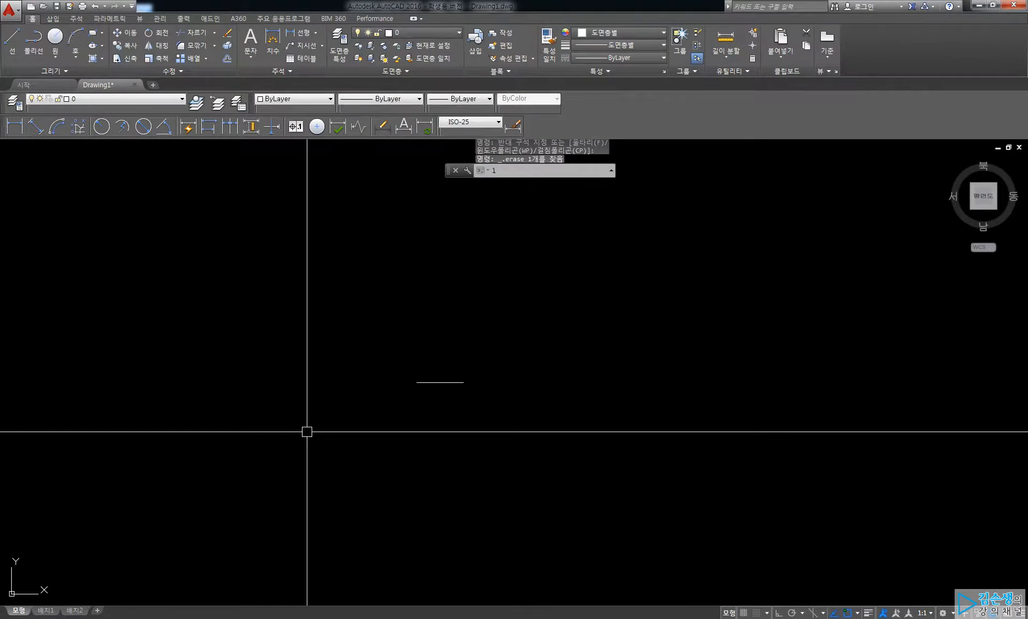
{"action": "key", "text": "Return"}
{"action": "left_click", "coordinate": [463, 382]}
{"action": "type", "text": "@"}
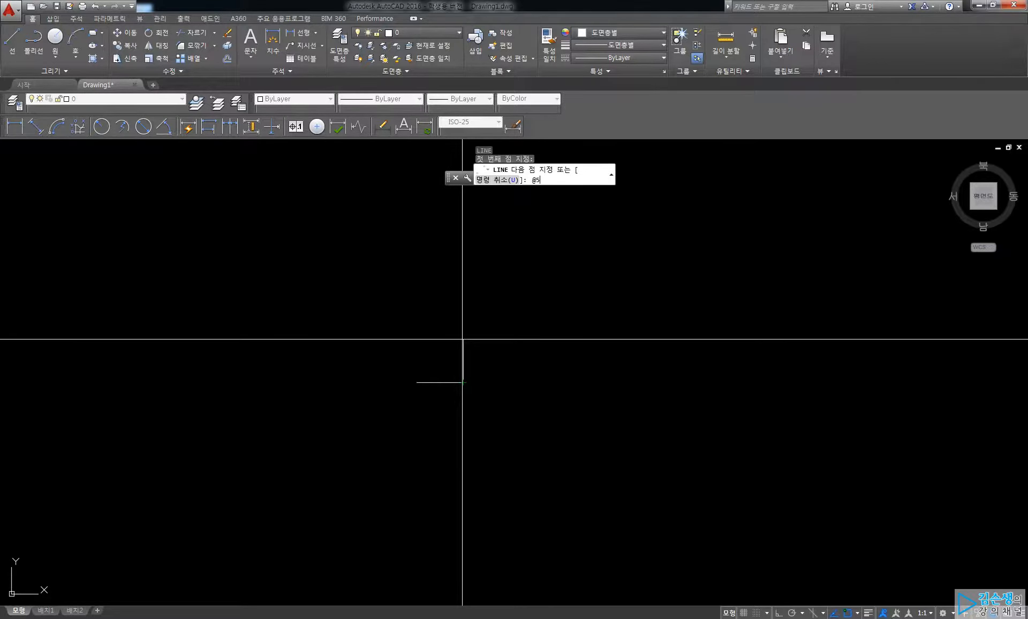
{"action": "type", "text": "0,50"}
{"action": "key", "text": "Return"}
{"action": "scroll", "coordinate": [431, 368], "scroll_direction": "up", "scroll_amount": 5}
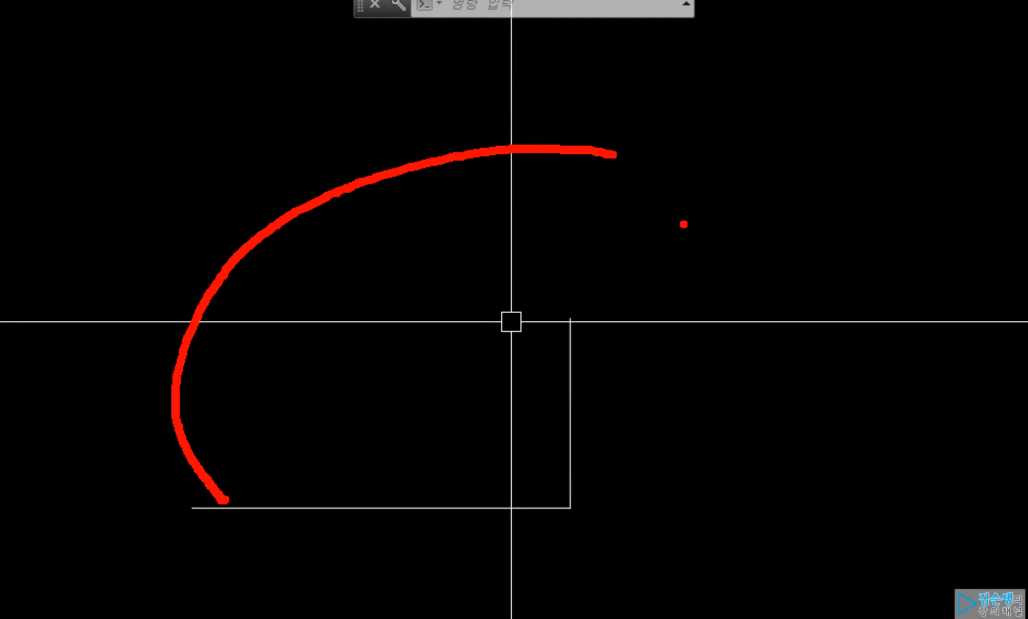
{"action": "left_click_drag", "start_coordinate": [696, 119], "coordinate": [634, 200]}
{"action": "left_click_drag", "start_coordinate": [662, 154], "coordinate": [695, 186]}
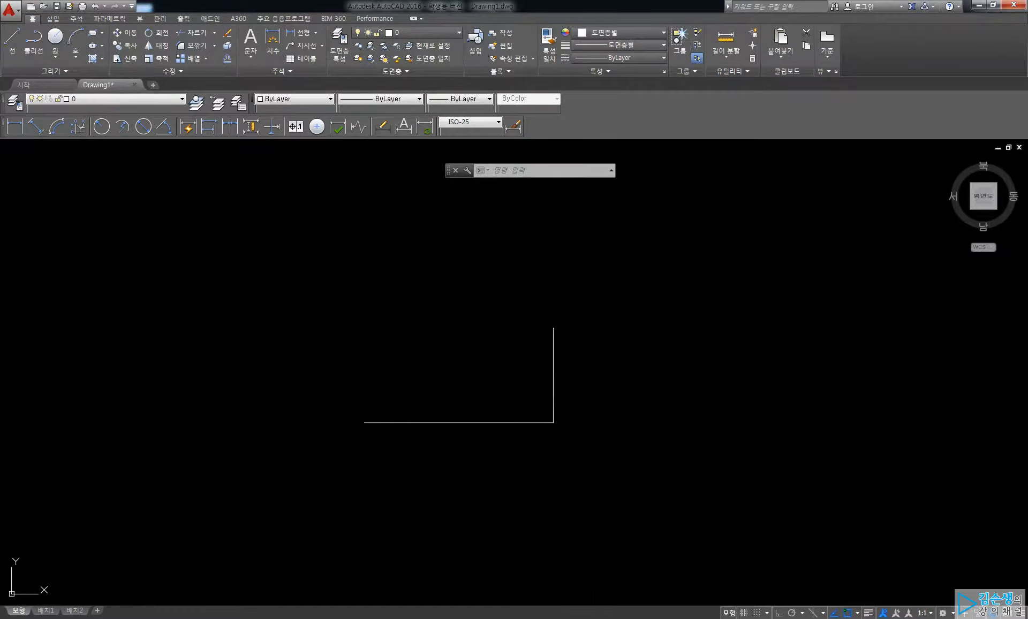
{"action": "left_click_drag", "start_coordinate": [296, 410], "coordinate": [405, 411], "text": "ctrl+shift"}
{"action": "left_click_drag", "start_coordinate": [548, 414], "coordinate": [474, 408], "text": "ctrl+shift"}
{"action": "left_click_drag", "start_coordinate": [587, 269], "coordinate": [588, 331], "text": "ctrl+shift"}
{"action": "left_click_drag", "start_coordinate": [580, 397], "coordinate": [587, 365], "text": "ctrl+shift"}
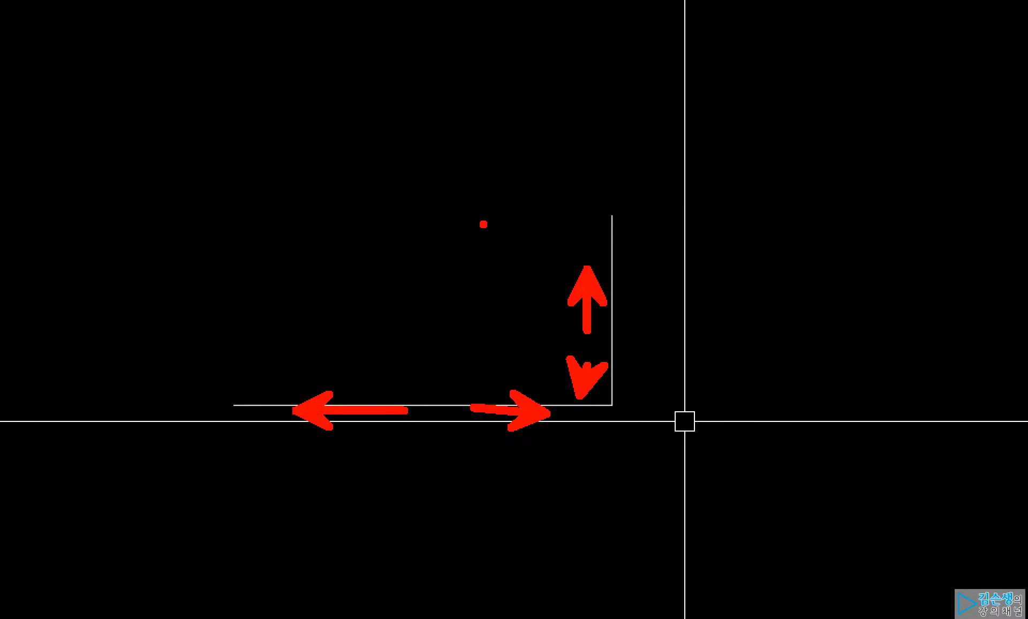
{"action": "mouse_move", "coordinate": [579, 214]}
{"action": "left_mouse_down"}
{"action": "mouse_move", "coordinate": [232, 371]}
{"action": "mouse_move", "coordinate": [264, 380]}
{"action": "mouse_move", "coordinate": [216, 393]}
{"action": "mouse_move", "coordinate": [177, 377]}
{"action": "left_mouse_up"}
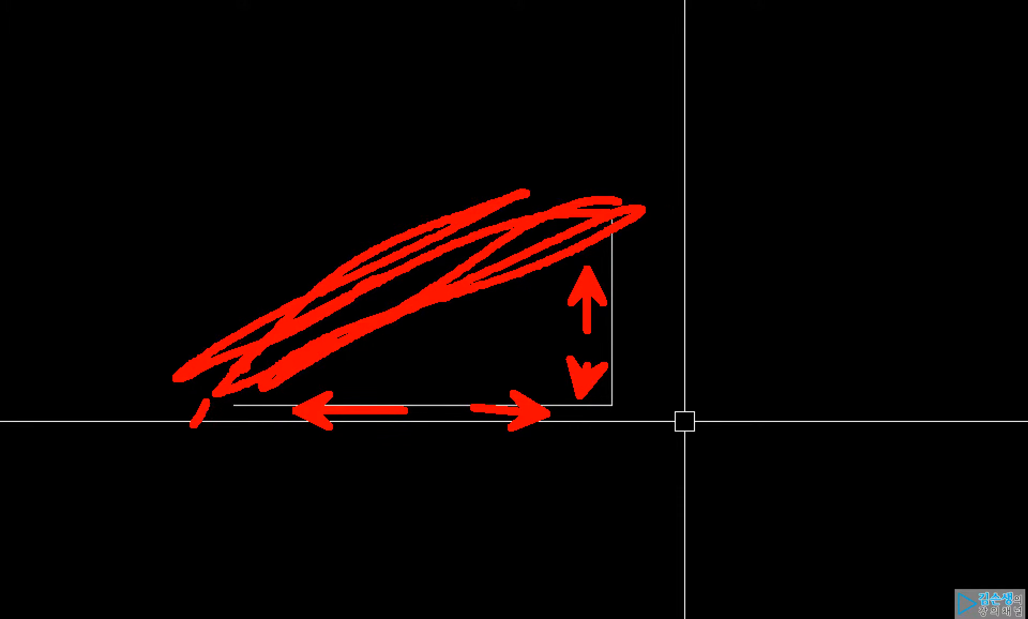
{"action": "mouse_move", "coordinate": [194, 426]}
{"action": "left_mouse_down"}
{"action": "mouse_move", "coordinate": [143, 422]}
{"action": "mouse_move", "coordinate": [197, 383]}
{"action": "mouse_move", "coordinate": [133, 382]}
{"action": "left_mouse_up"}
{"action": "key", "text": "Escape"}
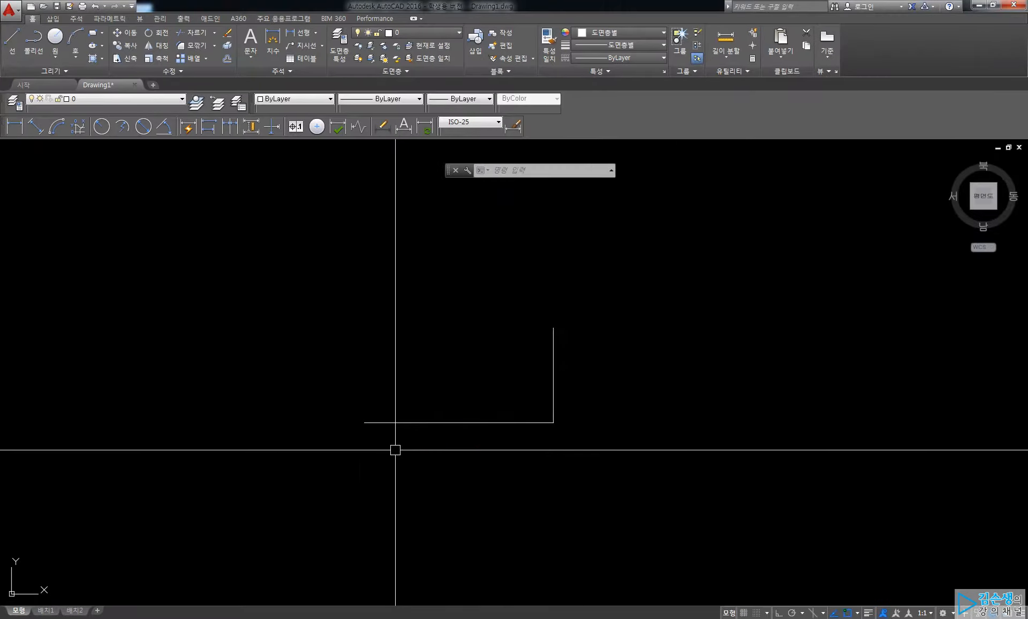
Draw a wide three-point arc bulging upward above the two lines.
{"action": "type", "text": "a"}
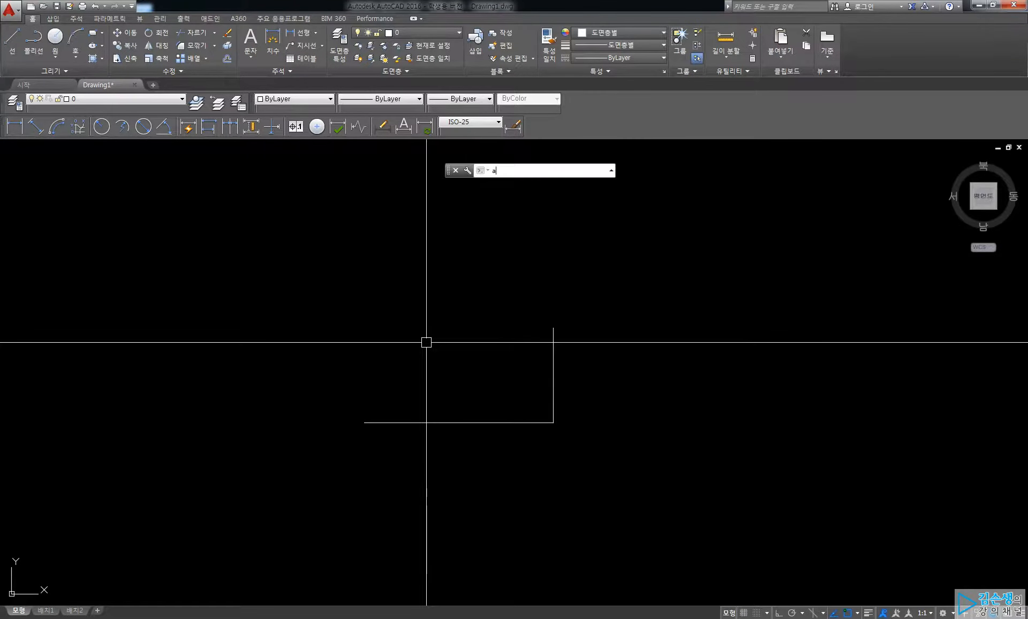
{"action": "key", "text": "Return"}
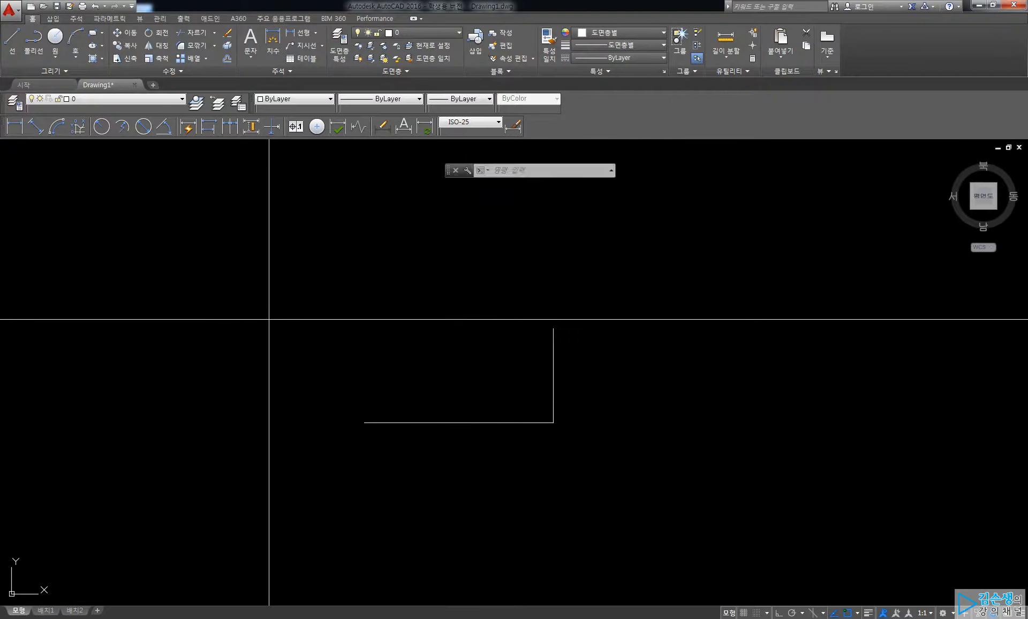
{"action": "left_click", "coordinate": [232, 320]}
{"action": "left_click", "coordinate": [524, 229]}
{"action": "left_click", "coordinate": [859, 321]}
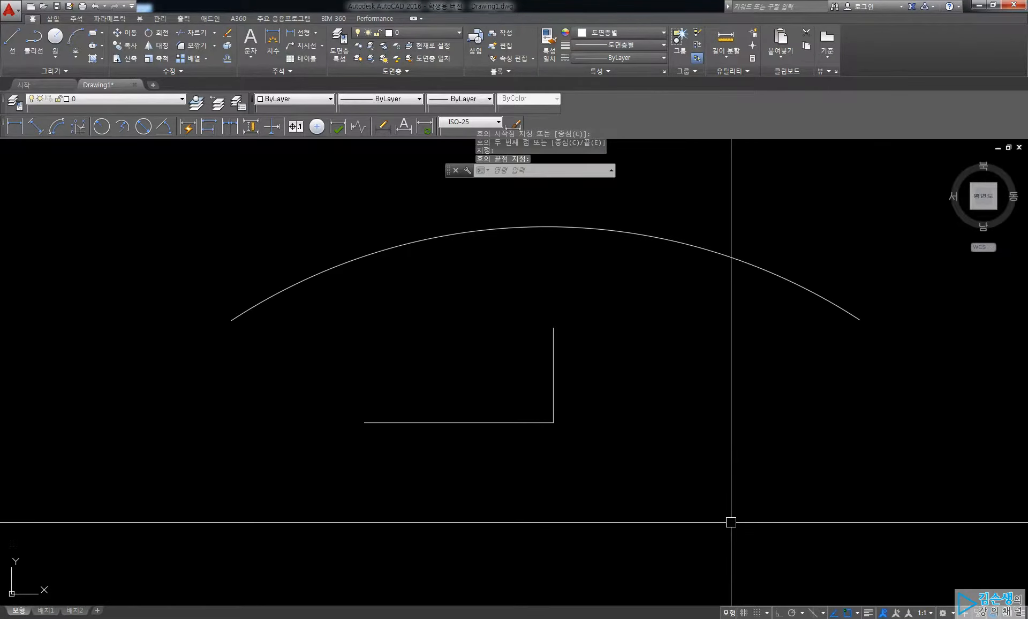
Draw a wide three-point arc bulging downward, with its middle point just below the horizontal line.
{"action": "type", "text": "a"}
{"action": "key", "text": "Return"}
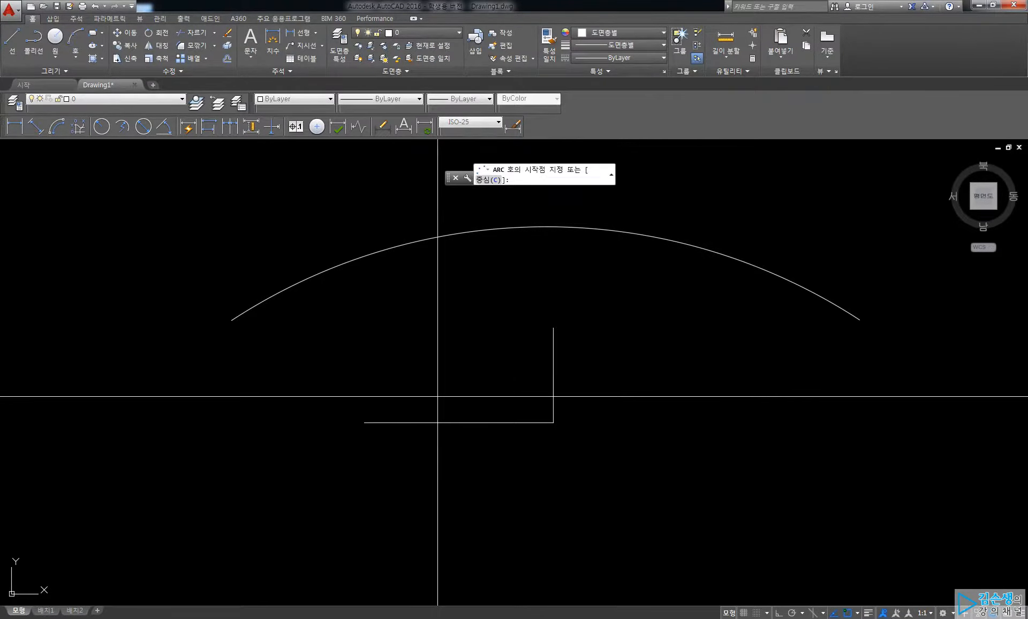
{"action": "left_click", "coordinate": [218, 293]}
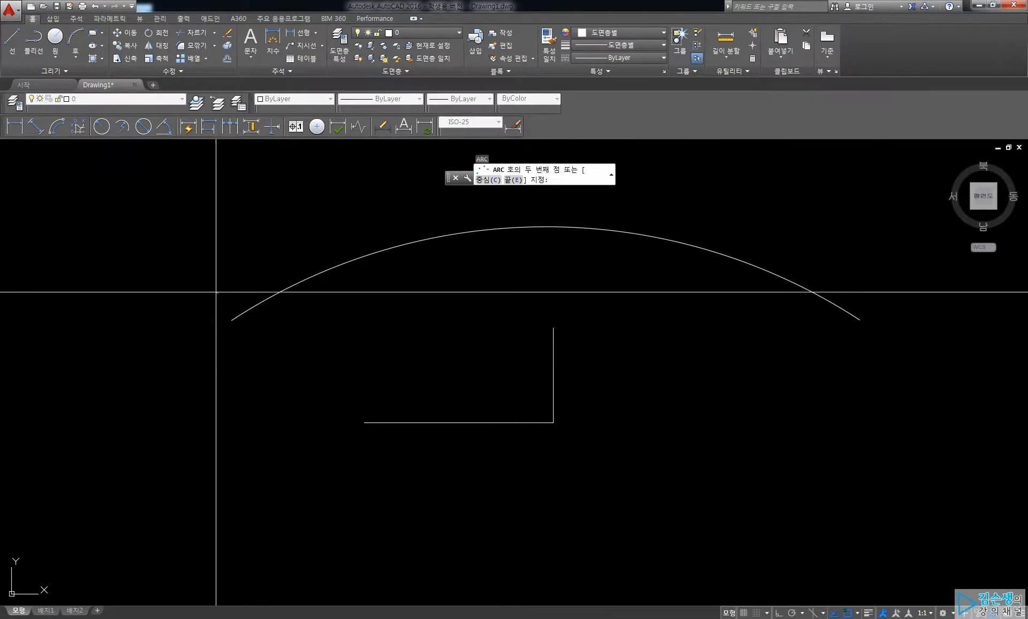
{"action": "left_click", "coordinate": [543, 441]}
{"action": "left_click", "coordinate": [891, 283]}
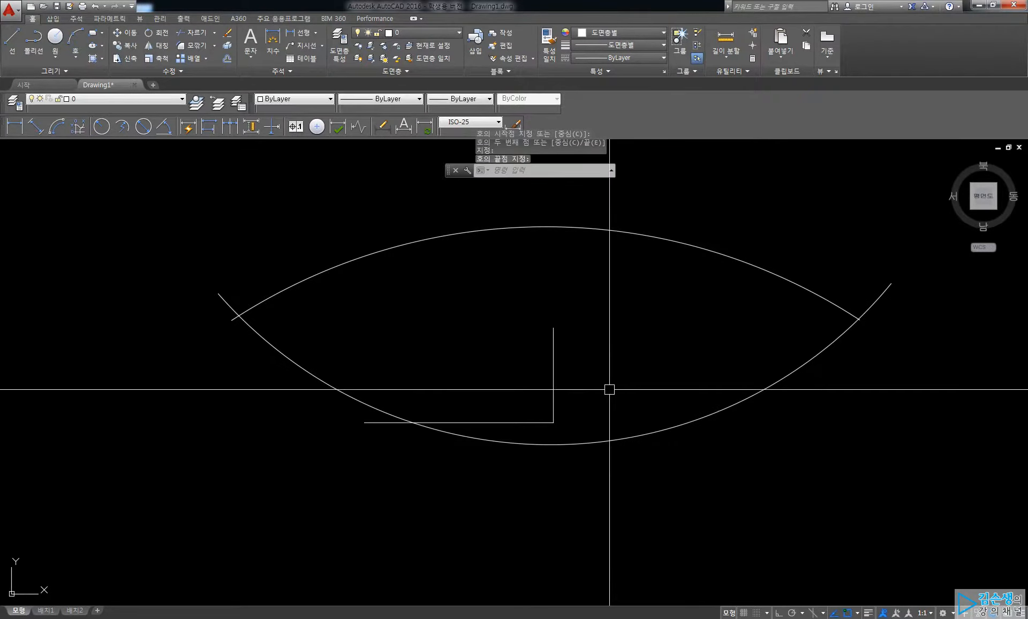
Draw a three-point arc bulging to the left around the vertical line, from above it to below the horizontal line.
{"action": "key", "text": "Return"}
{"action": "left_click", "coordinate": [607, 194]}
{"action": "left_click", "coordinate": [461, 348]}
{"action": "left_click", "coordinate": [556, 473]}
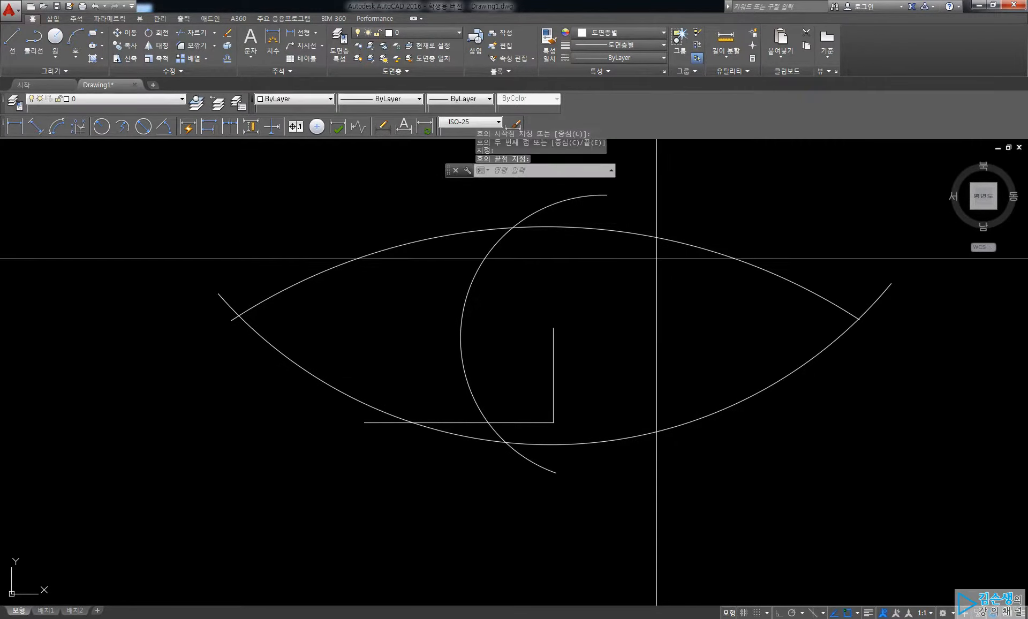
Draw a three-point arc bulging to the right, on the right side of the vertical line.
{"action": "key", "text": "Return"}
{"action": "left_click", "coordinate": [671, 196]}
{"action": "left_click", "coordinate": [779, 343]}
{"action": "left_click", "coordinate": [661, 494]}
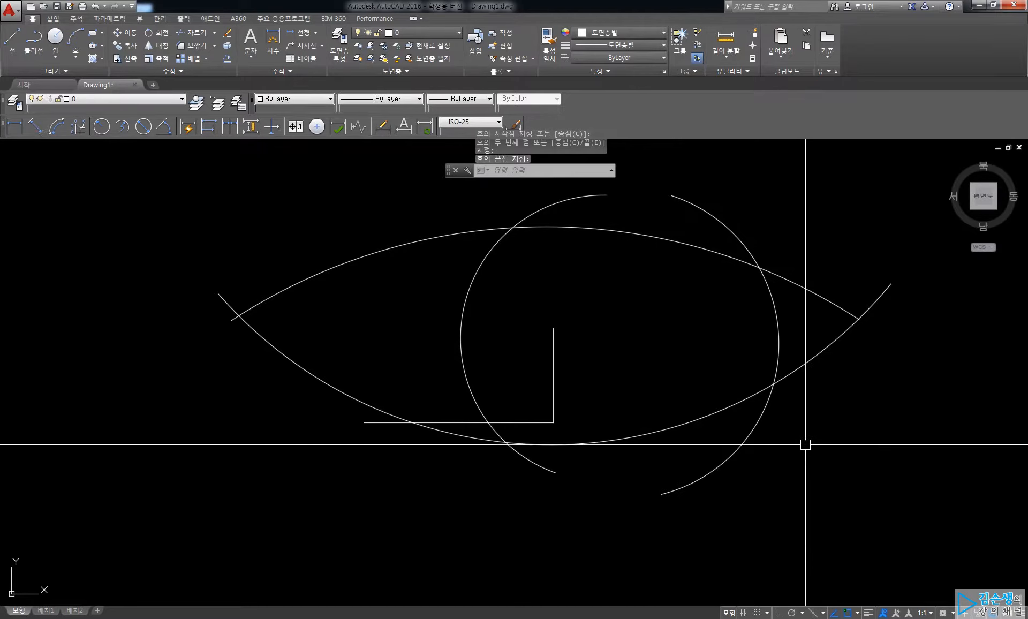
Erase all four practice arcs together, keeping the horizontal and vertical lines.
{"action": "left_click", "coordinate": [861, 492]}
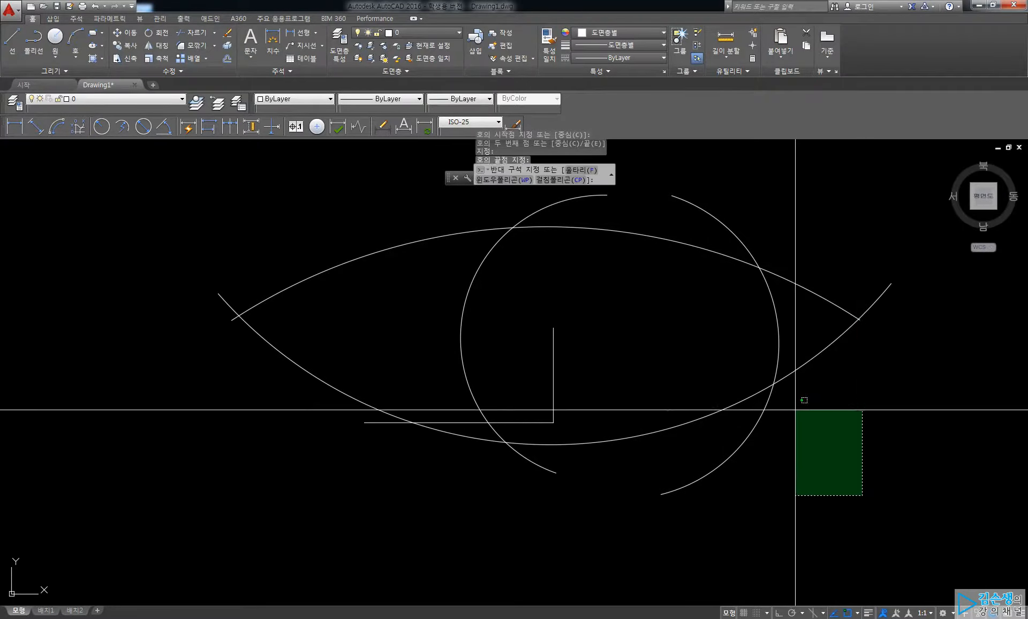
{"action": "left_click", "coordinate": [688, 234]}
{"action": "left_click", "coordinate": [438, 247]}
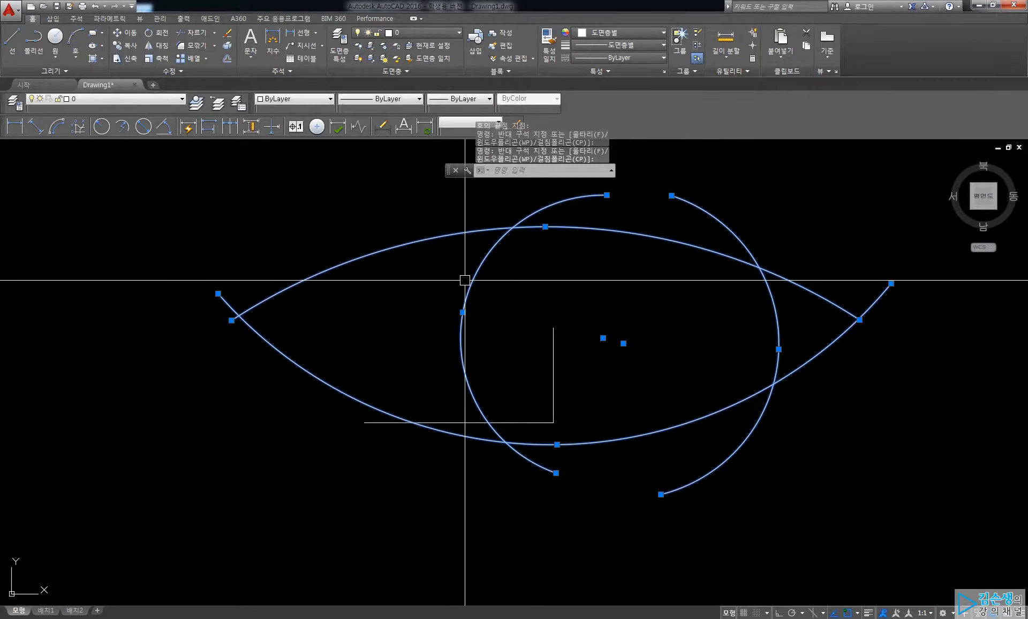
{"action": "key", "text": "Delete"}
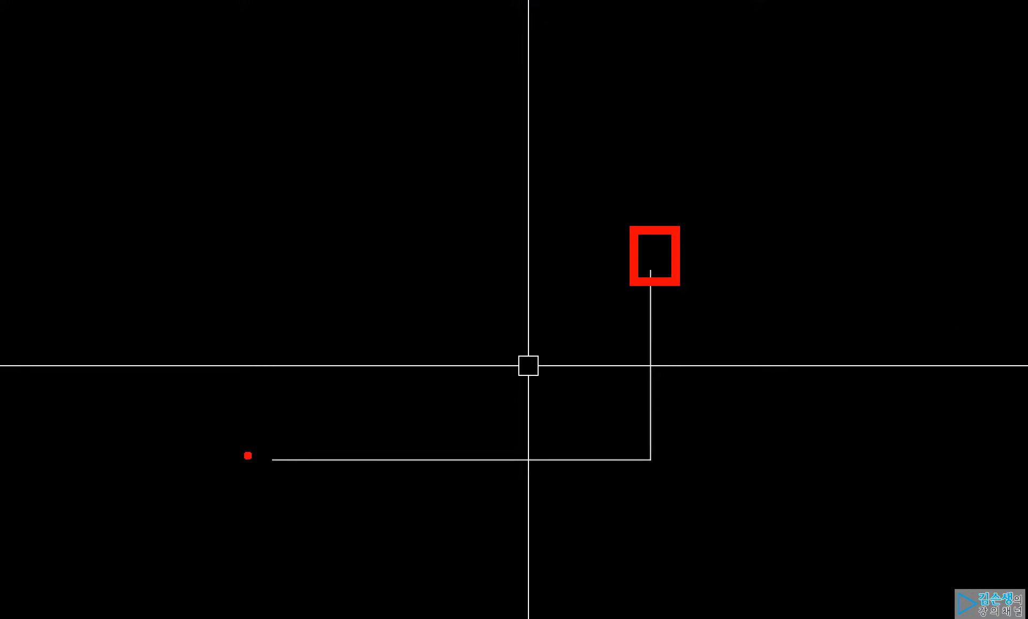
{"action": "mouse_move", "coordinate": [559, 319]}
{"action": "left_mouse_down"}
{"action": "mouse_move", "coordinate": [583, 234]}
{"action": "mouse_move", "coordinate": [240, 225]}
{"action": "mouse_move", "coordinate": [225, 266]}
{"action": "mouse_move", "coordinate": [389, 362]}
{"action": "left_mouse_up"}
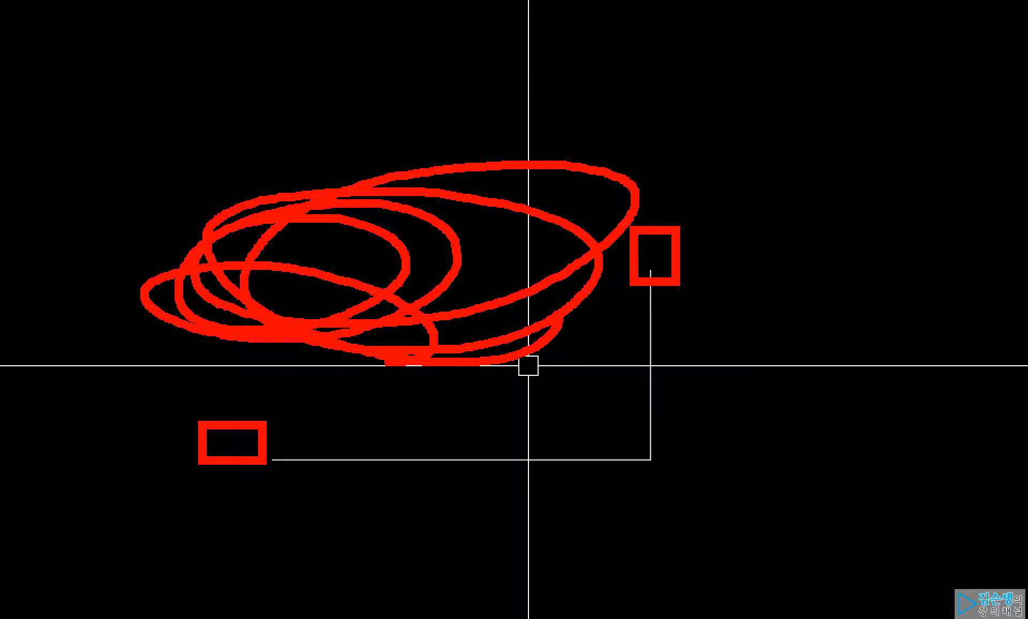
{"action": "key", "text": "Escape"}
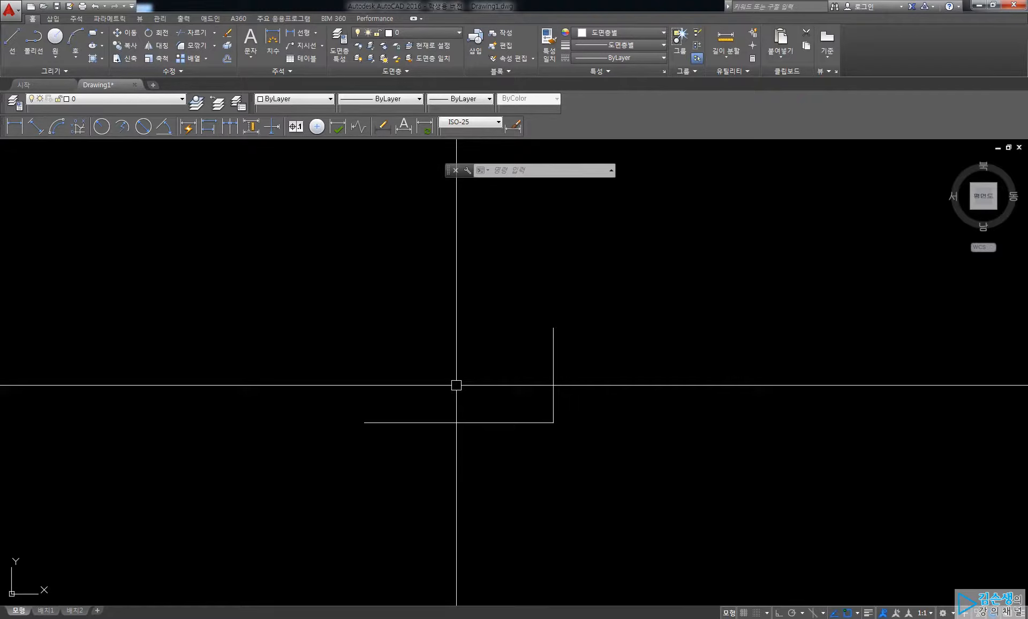
Begin an arc with its start point at the left end of the horizontal line.
{"action": "type", "text": "a"}
{"action": "key", "text": "Return"}
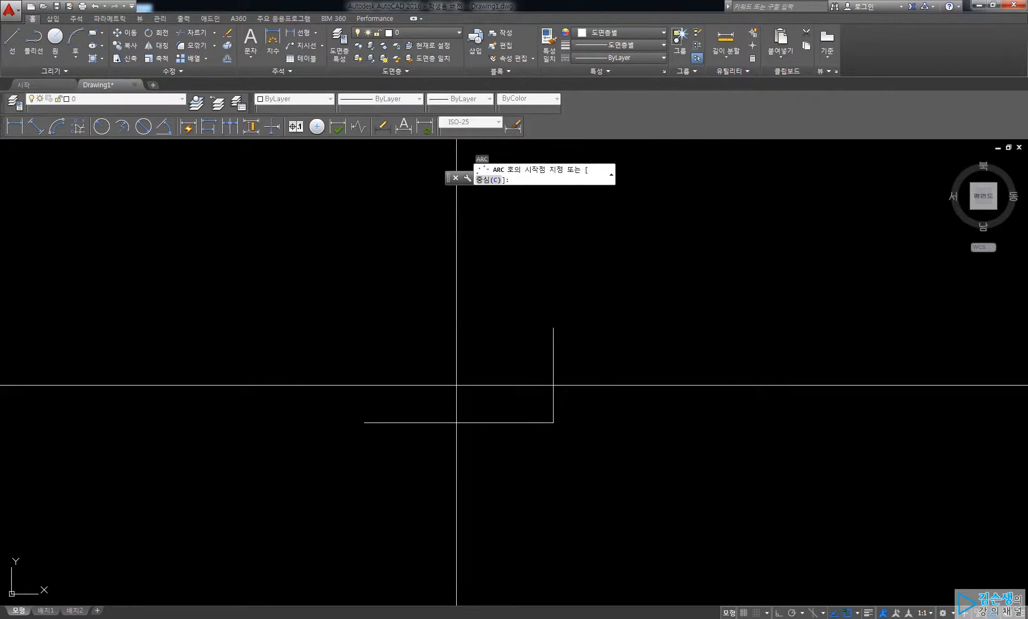
{"action": "key", "text": "ctrl+1"}
{"action": "left_click_drag", "start_coordinate": [657, 267], "coordinate": [348, 431]}
{"action": "key", "text": "Escape"}
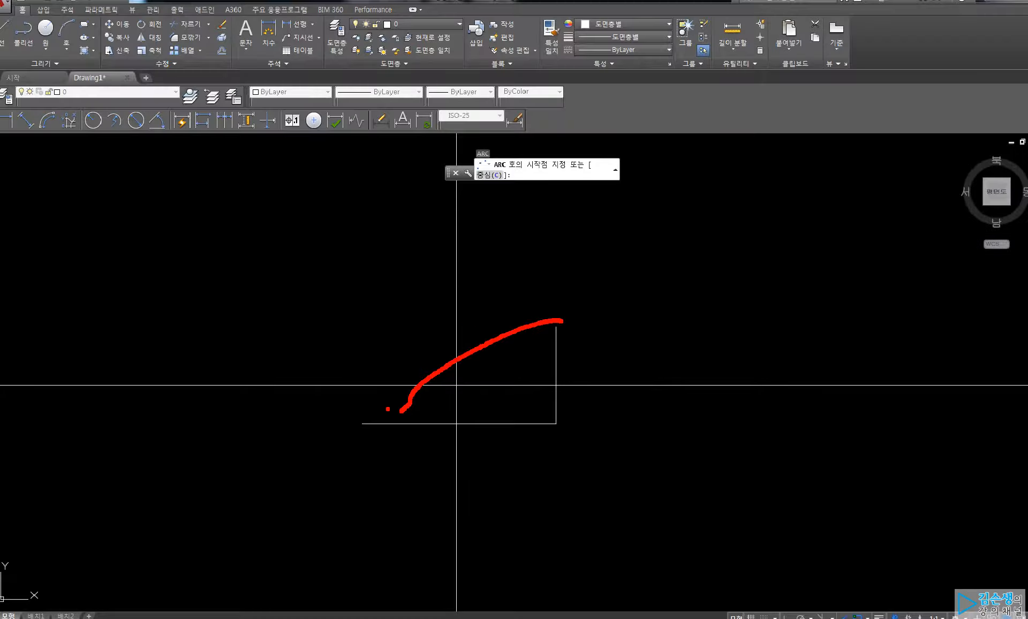
{"action": "left_click", "coordinate": [361, 423]}
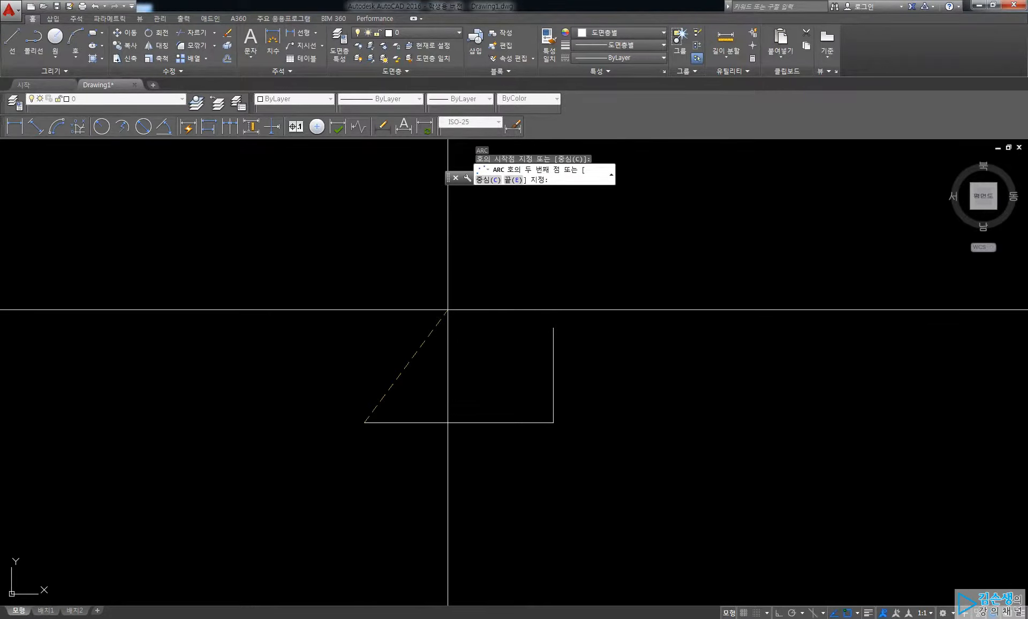
{"action": "key", "text": "ctrl+1"}
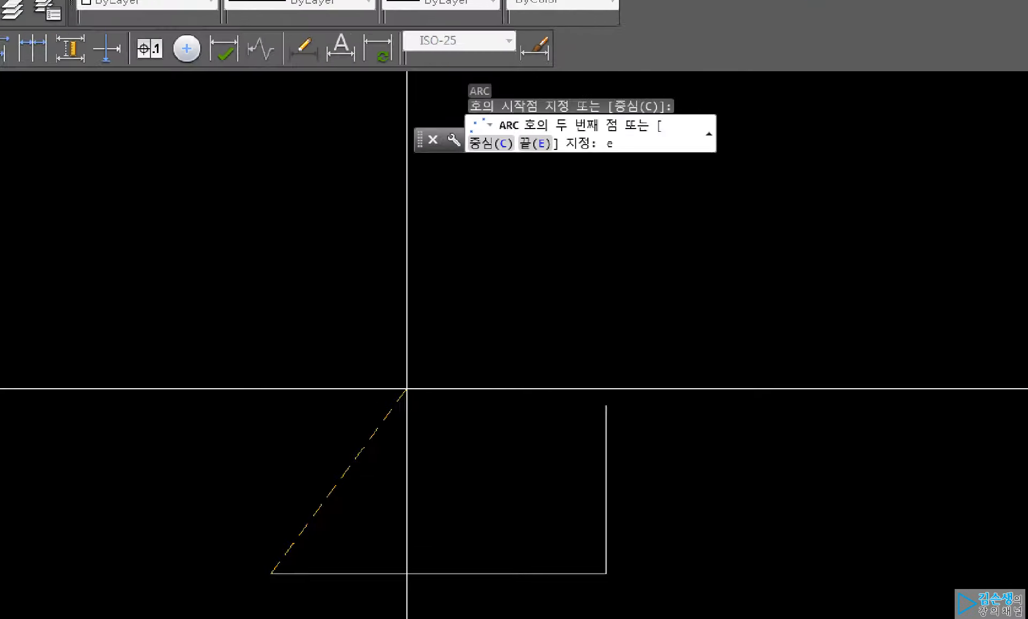
{"action": "scroll", "coordinate": [536, 188], "scroll_direction": "up", "scroll_amount": 2}
{"action": "left_click", "coordinate": [541, 169]}
{"action": "left_click_drag", "start_coordinate": [501, 173], "coordinate": [536, 190], "text": "ctrl"}
{"action": "left_click_drag", "start_coordinate": [509, 363], "coordinate": [510, 359], "text": "ctrl"}
Choose the arc's End option and place its endpoint at the upper end of the vertical line.
{"action": "type", "text": "e"}
{"action": "key", "text": "Escape"}
{"action": "type", "text": "e"}
{"action": "key", "text": "Return"}
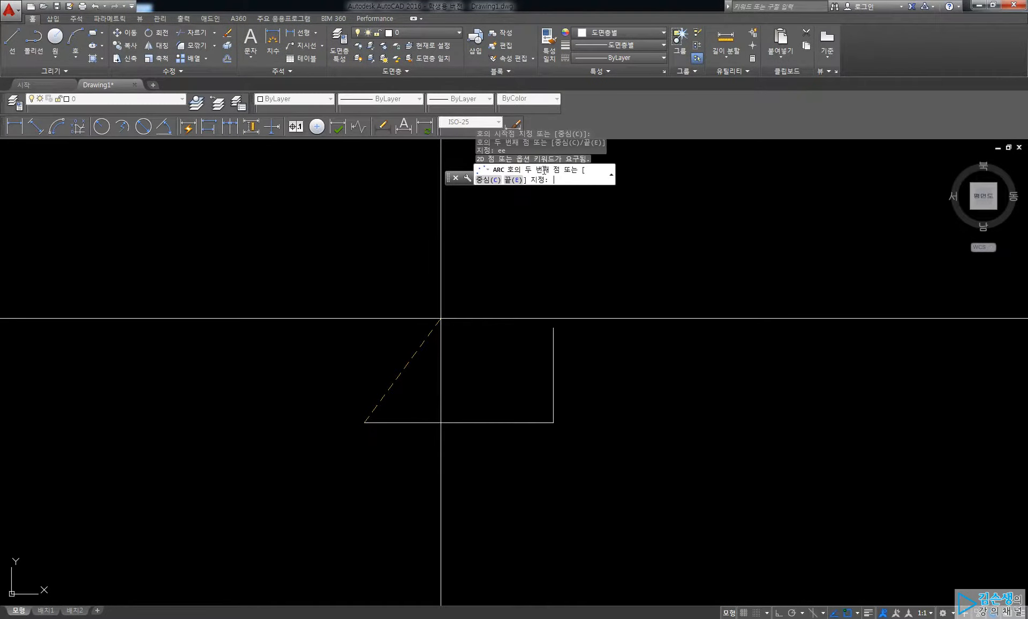
{"action": "type", "text": "e"}
{"action": "key", "text": "Return"}
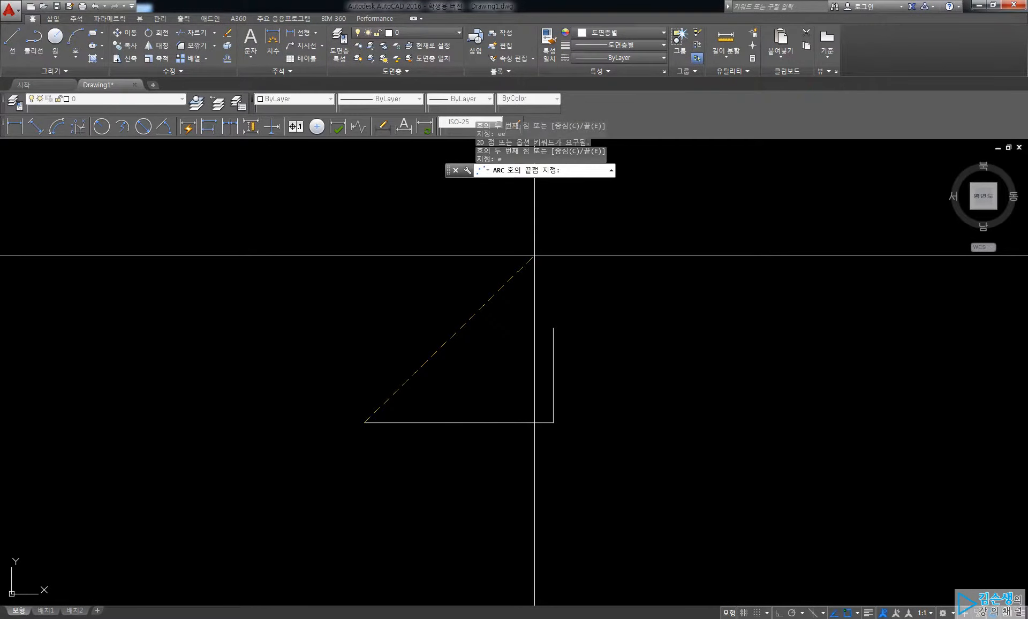
{"action": "left_click", "coordinate": [553, 327]}
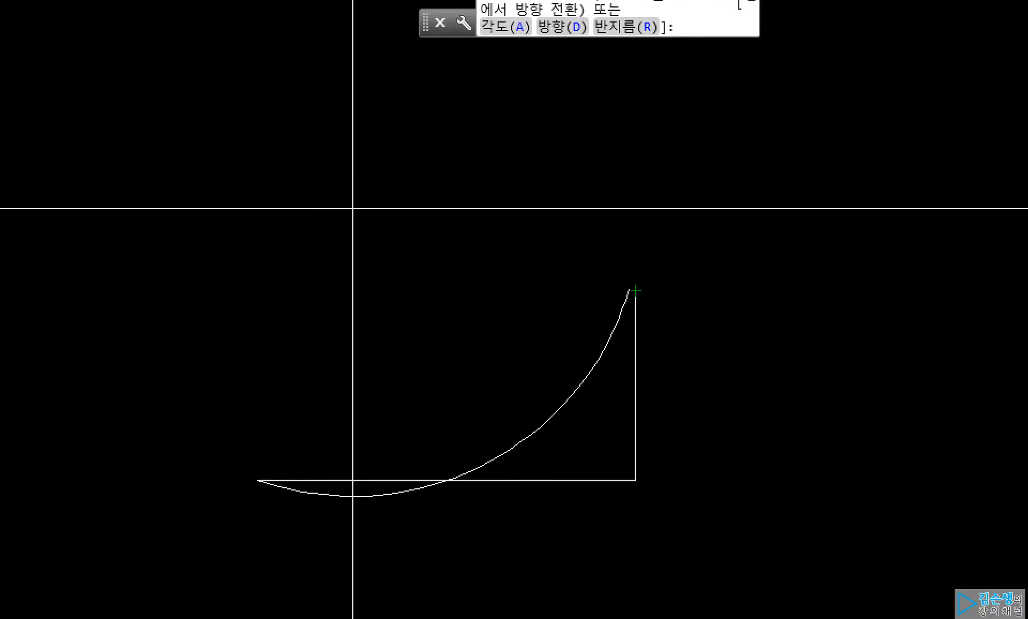
{"action": "mouse_move", "coordinate": [617, 270]}
{"action": "left_mouse_down"}
{"action": "mouse_move", "coordinate": [452, 294]}
{"action": "mouse_move", "coordinate": [251, 459]}
{"action": "left_mouse_up"}
{"action": "left_click_drag", "start_coordinate": [523, 403], "coordinate": [493, 359], "text": "ctrl+shift"}
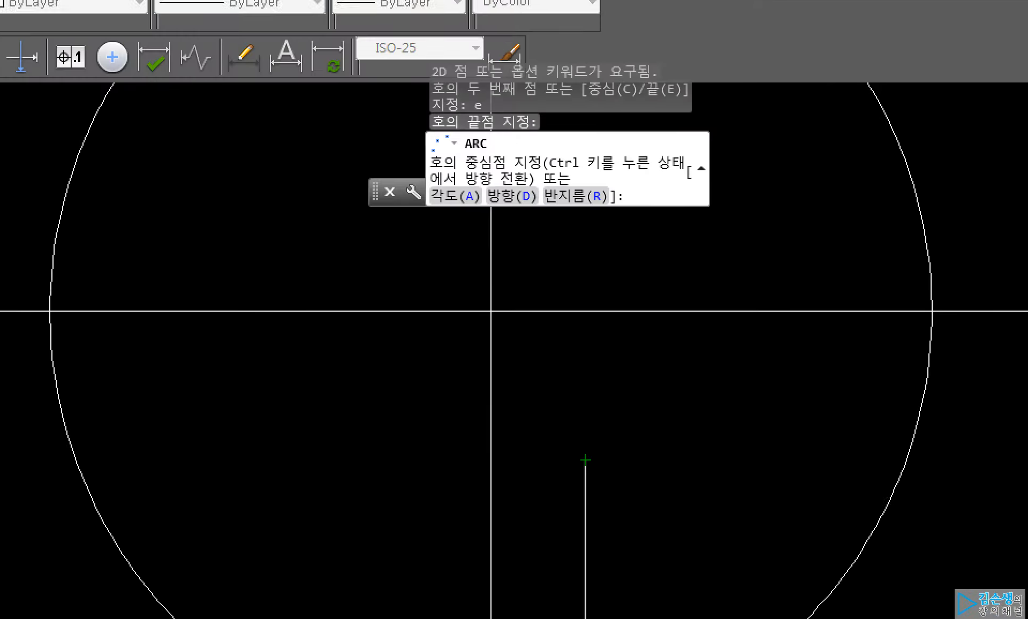
{"action": "left_click_drag", "start_coordinate": [428, 212], "coordinate": [466, 213]}
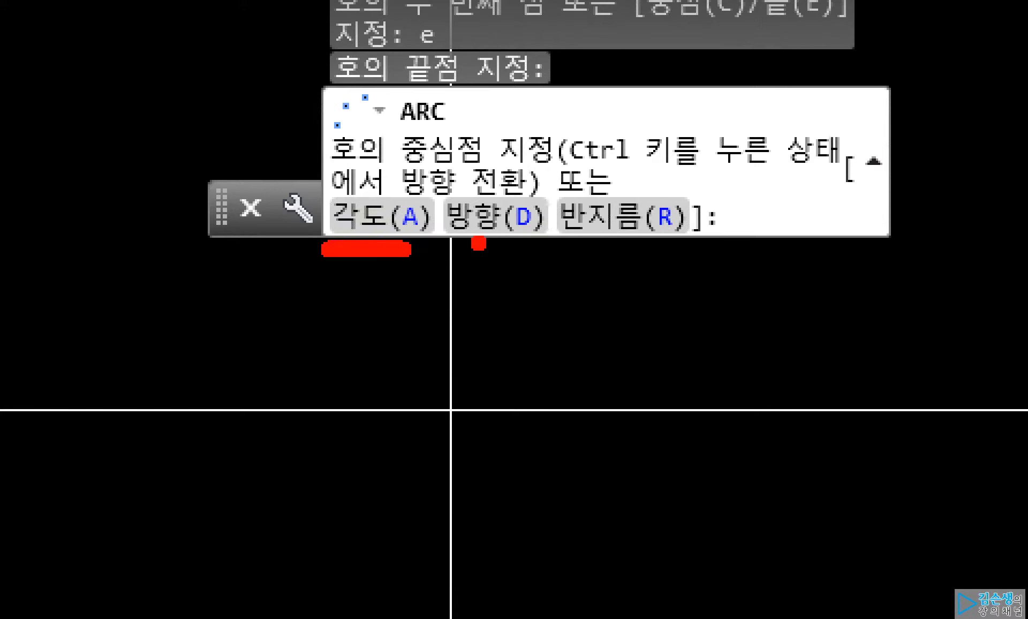
{"action": "left_click_drag", "start_coordinate": [560, 242], "coordinate": [699, 250]}
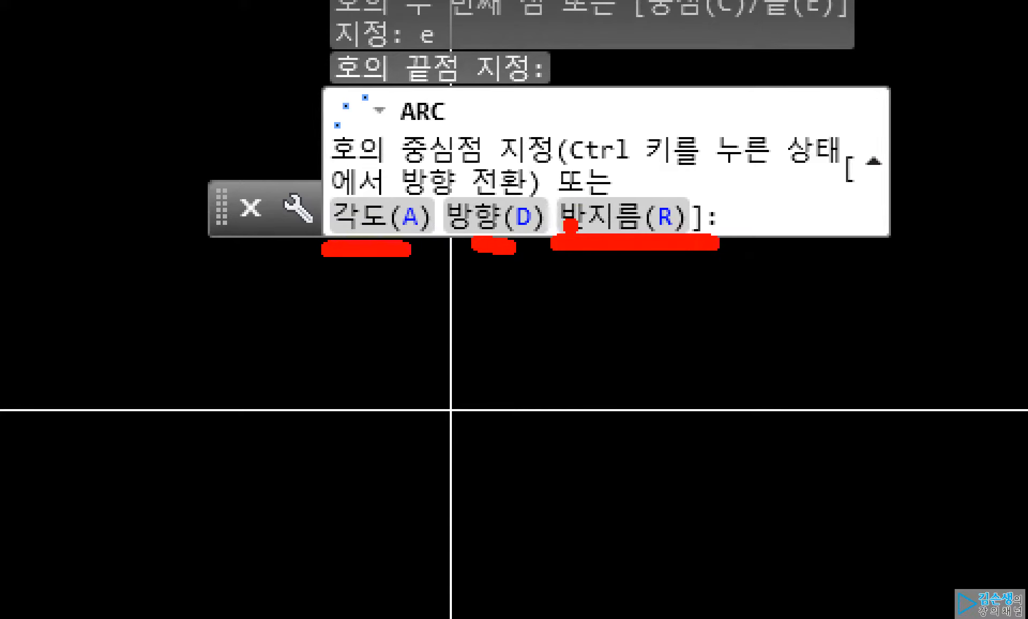
{"action": "left_click_drag", "start_coordinate": [429, 163], "coordinate": [562, 265]}
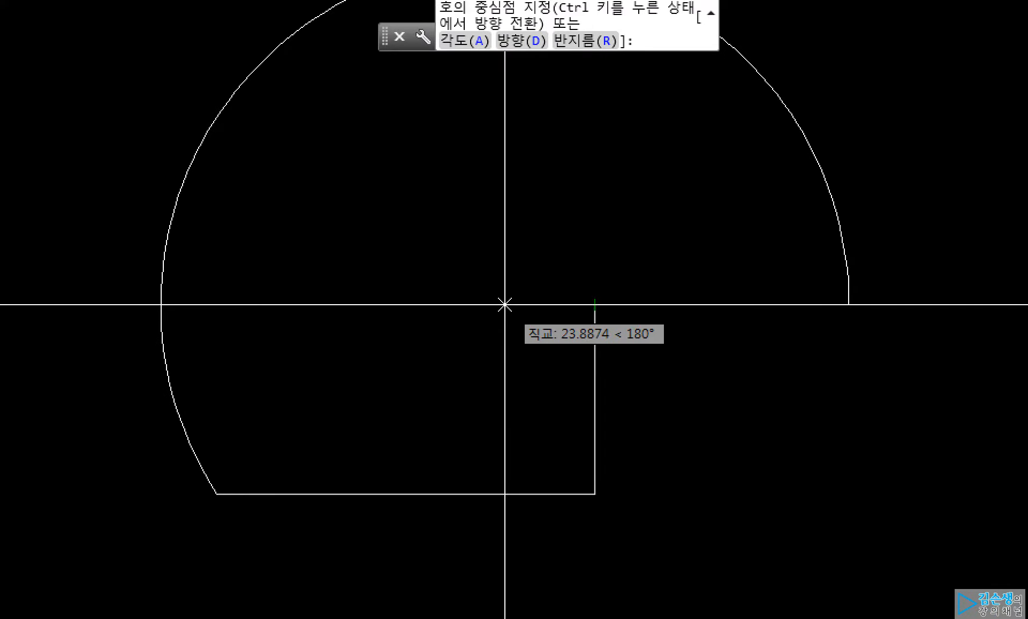
{"action": "left_click_drag", "start_coordinate": [577, 293], "coordinate": [321, 445]}
{"action": "left_click_drag", "start_coordinate": [249, 442], "coordinate": [507, 291]}
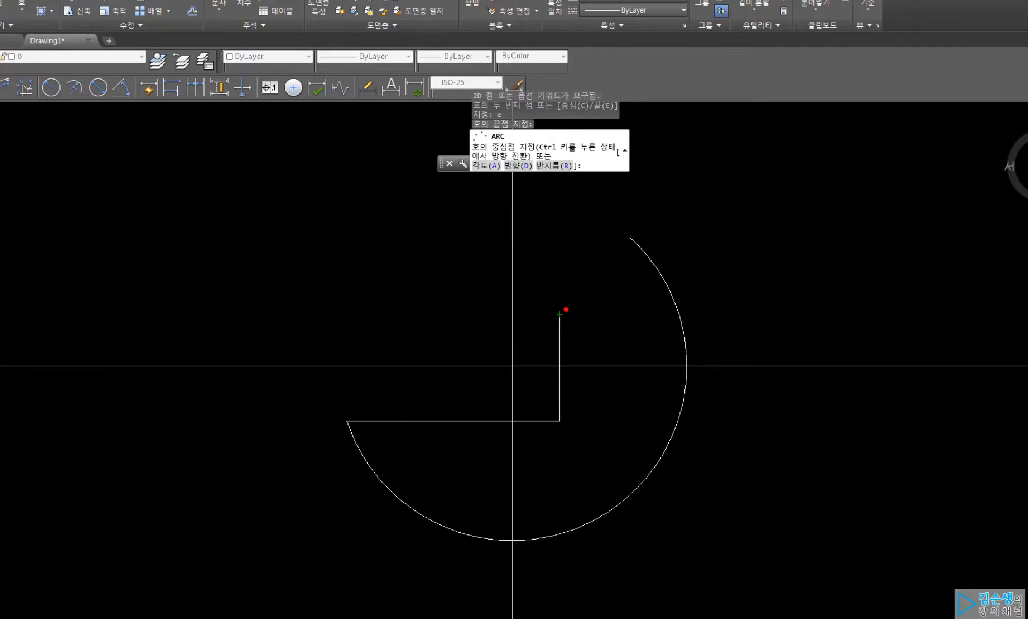
{"action": "left_click_drag", "start_coordinate": [566, 310], "coordinate": [346, 464]}
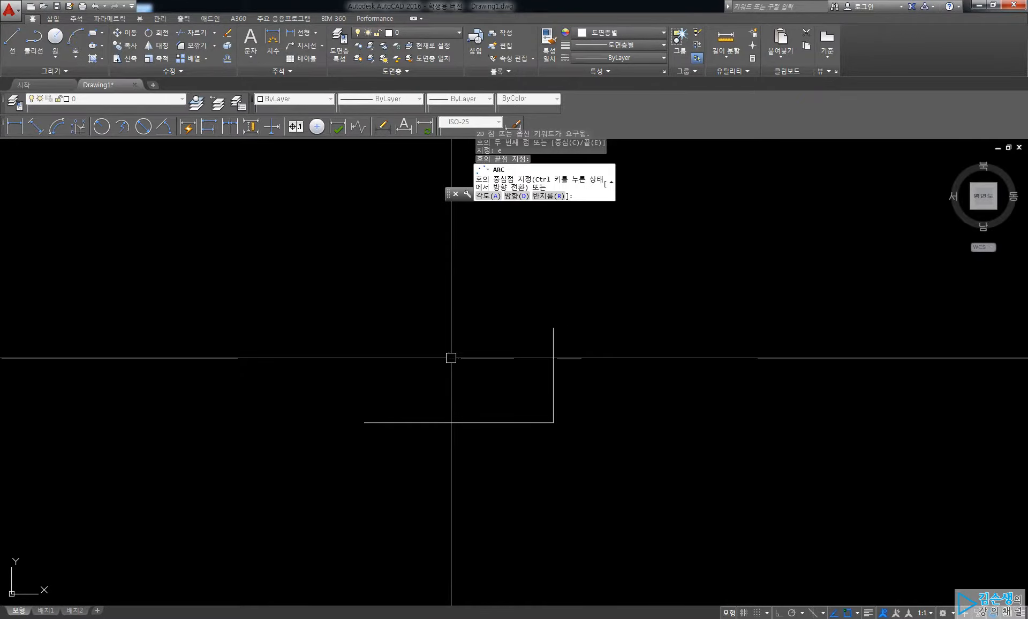
Cancel the unfinished arc between the free ends of the two lines.
{"action": "key", "text": "Escape"}
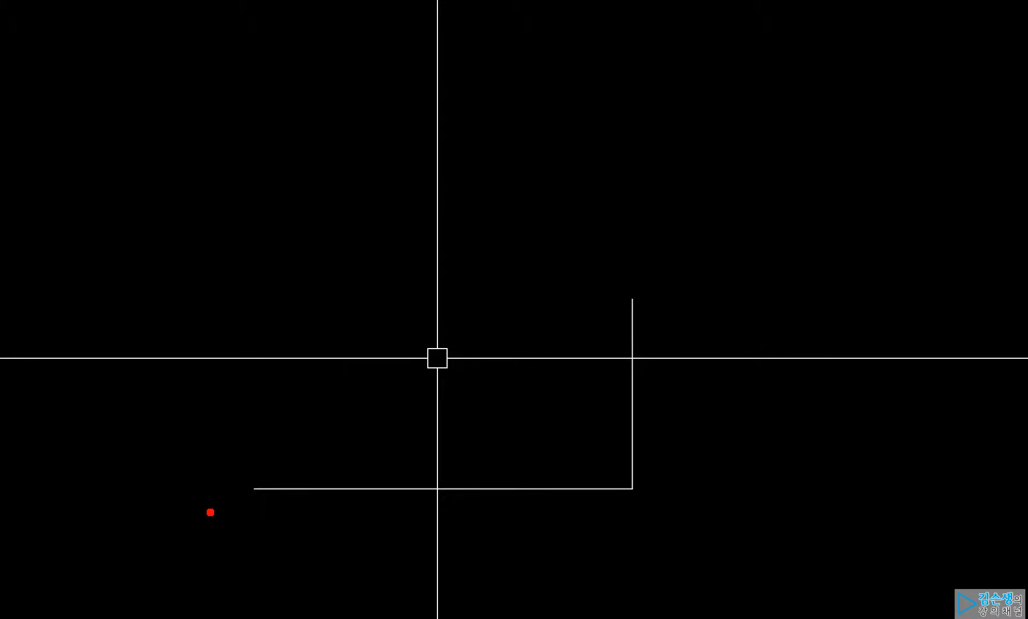
{"action": "left_click_drag", "start_coordinate": [261, 521], "coordinate": [294, 491]}
{"action": "mouse_move", "coordinate": [214, 329]}
{"action": "left_mouse_down"}
{"action": "mouse_move", "coordinate": [126, 390]}
{"action": "mouse_move", "coordinate": [222, 391]}
{"action": "left_mouse_up"}
{"action": "left_click_drag", "start_coordinate": [248, 323], "coordinate": [252, 447]}
{"action": "mouse_move", "coordinate": [699, 282]}
{"action": "left_mouse_down"}
{"action": "mouse_move", "coordinate": [573, 297]}
{"action": "mouse_move", "coordinate": [604, 305]}
{"action": "left_mouse_up"}
{"action": "mouse_move", "coordinate": [635, 136]}
{"action": "left_mouse_down"}
{"action": "mouse_move", "coordinate": [770, 153]}
{"action": "mouse_move", "coordinate": [739, 185]}
{"action": "left_mouse_up"}
{"action": "left_click_drag", "start_coordinate": [797, 122], "coordinate": [839, 171]}
{"action": "left_click_drag", "start_coordinate": [685, 231], "coordinate": [818, 213]}
{"action": "left_click_drag", "start_coordinate": [731, 249], "coordinate": [824, 237]}
{"action": "left_click_drag", "start_coordinate": [739, 277], "coordinate": [790, 276]}
{"action": "left_click_drag", "start_coordinate": [731, 252], "coordinate": [822, 335]}
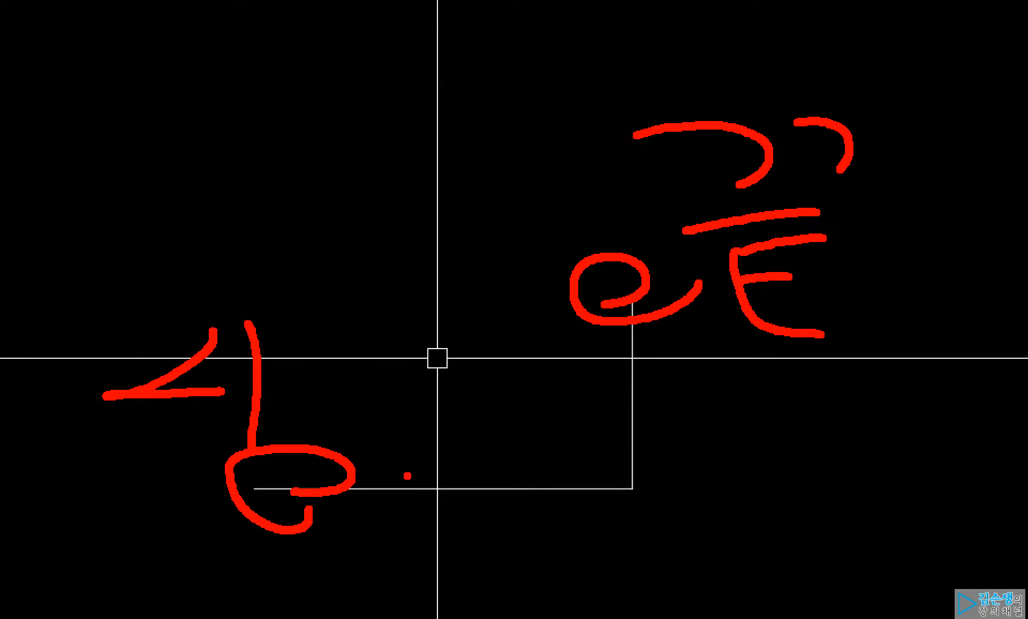
{"action": "left_click_drag", "start_coordinate": [725, 328], "coordinate": [252, 456]}
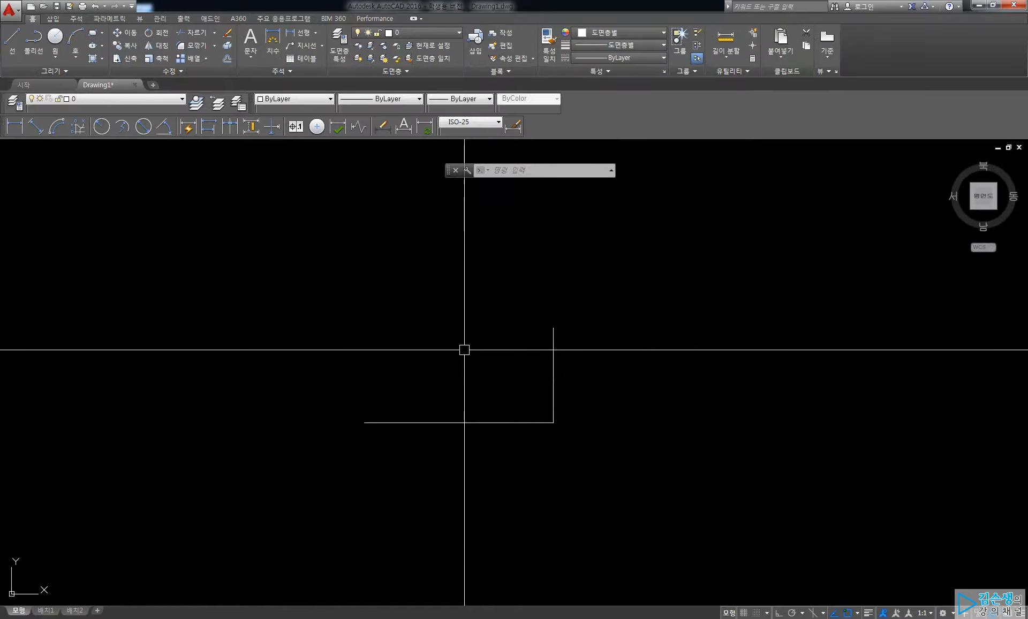
Begin an arc at the upper end of the vertical line and choose its End option.
{"action": "type", "text": "a"}
{"action": "key", "text": "Return"}
{"action": "left_click", "coordinate": [553, 328]}
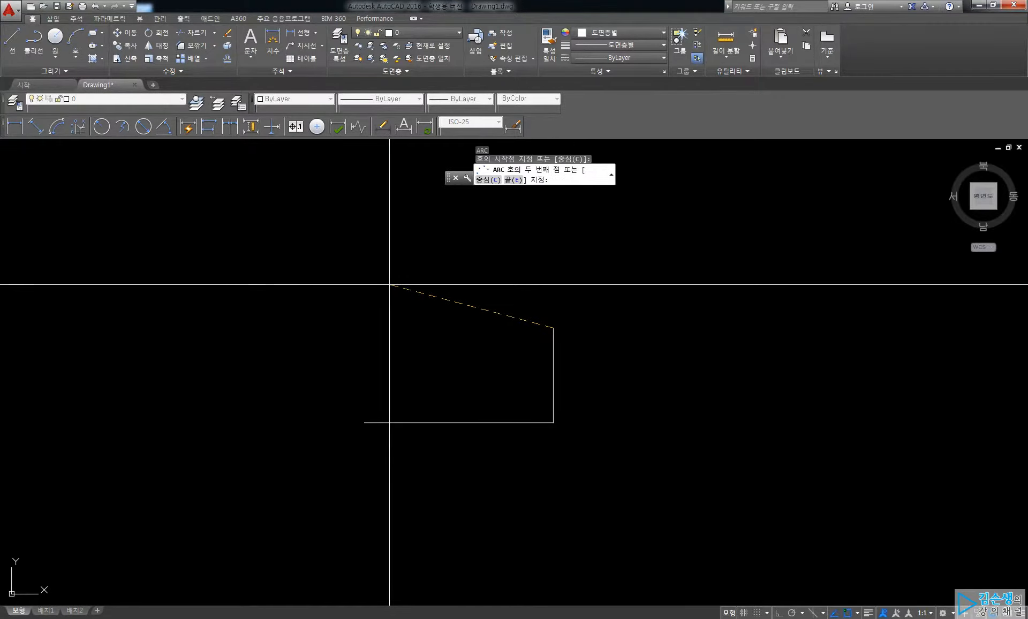
{"action": "type", "text": "e"}
{"action": "key", "text": "Return"}
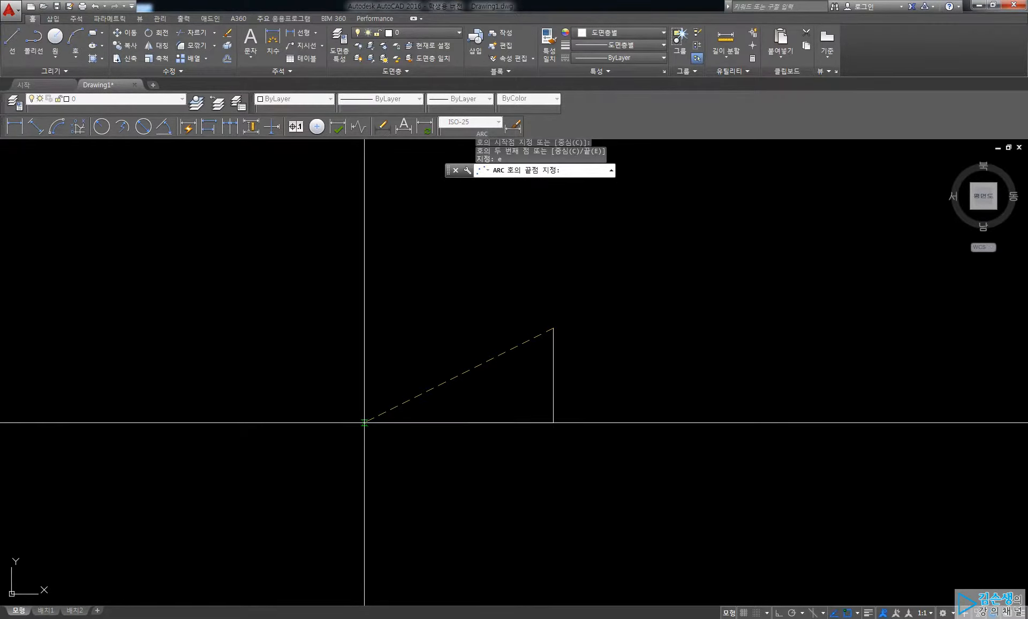
{"action": "mouse_move", "coordinate": [574, 333]}
{"action": "left_mouse_down"}
{"action": "mouse_move", "coordinate": [574, 316]}
{"action": "mouse_move", "coordinate": [543, 324]}
{"action": "left_mouse_up"}
{"action": "left_click_drag", "start_coordinate": [611, 248], "coordinate": [602, 273]}
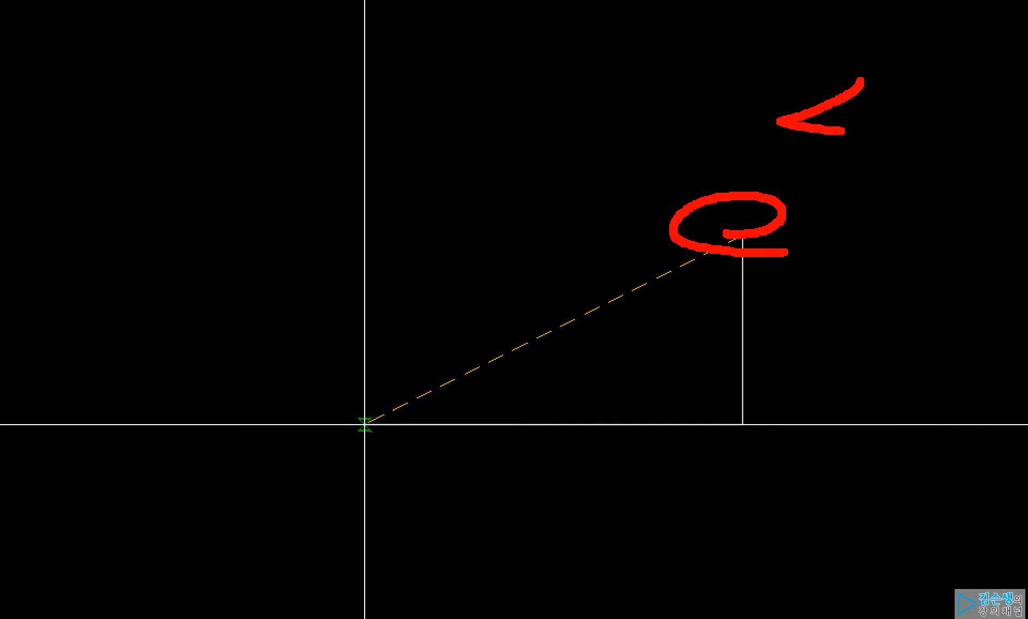
{"action": "left_click_drag", "start_coordinate": [911, 55], "coordinate": [882, 207]}
{"action": "mouse_move", "coordinate": [388, 431]}
{"action": "left_mouse_down"}
{"action": "mouse_move", "coordinate": [415, 428]}
{"action": "mouse_move", "coordinate": [365, 427]}
{"action": "left_mouse_up"}
{"action": "mouse_move", "coordinate": [124, 225]}
{"action": "left_mouse_down"}
{"action": "mouse_move", "coordinate": [200, 236]}
{"action": "mouse_move", "coordinate": [194, 251]}
{"action": "left_mouse_up"}
{"action": "left_click_drag", "start_coordinate": [219, 198], "coordinate": [237, 253]}
{"action": "left_click", "coordinate": [177, 278]}
{"action": "left_click_drag", "start_coordinate": [177, 278], "coordinate": [259, 267]}
{"action": "left_click_drag", "start_coordinate": [193, 310], "coordinate": [270, 296]}
{"action": "left_click_drag", "start_coordinate": [191, 320], "coordinate": [257, 315]}
{"action": "left_click_drag", "start_coordinate": [138, 298], "coordinate": [341, 348]}
{"action": "mouse_move", "coordinate": [320, 401]}
{"action": "left_mouse_down"}
{"action": "mouse_move", "coordinate": [271, 384]}
{"action": "mouse_move", "coordinate": [172, 386]}
{"action": "left_mouse_up"}
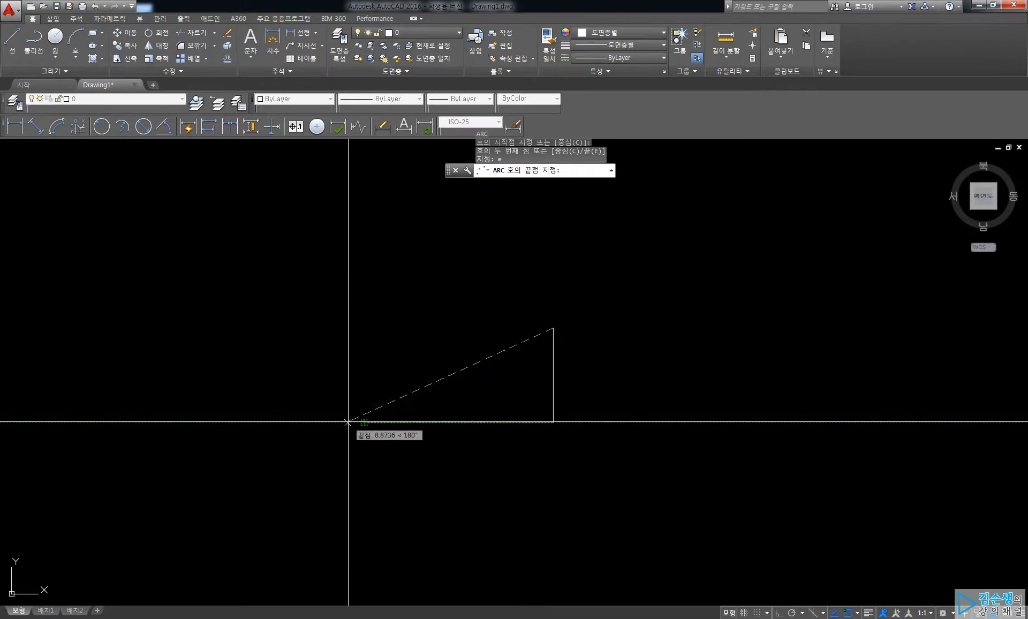
Try to finish the arc at the left end of the horizontal line with a radius of 50.
{"action": "left_click", "coordinate": [364, 423]}
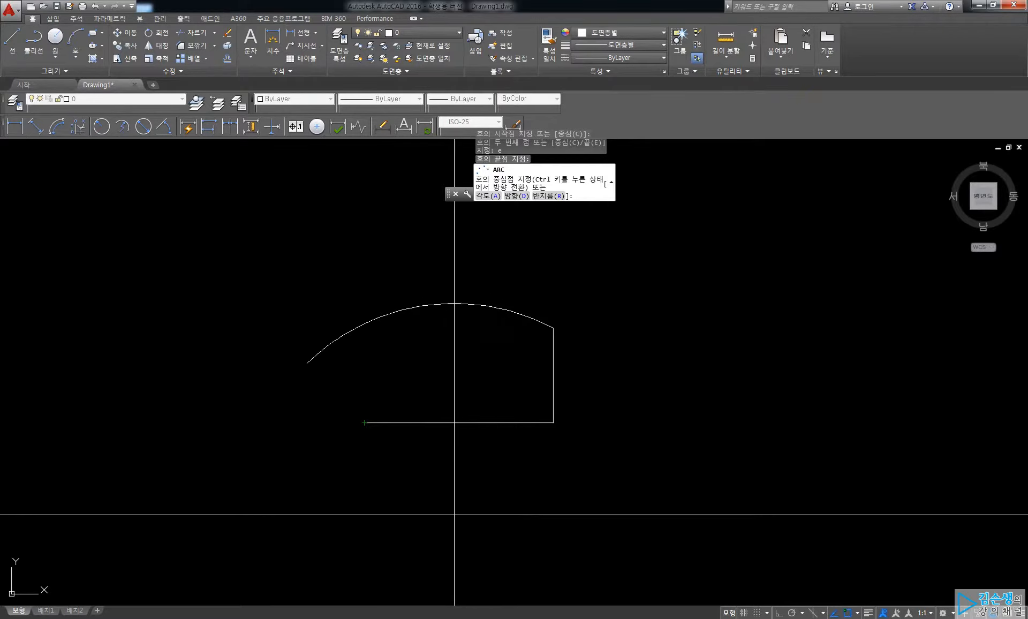
{"action": "type", "text": "r"}
{"action": "key", "text": "Return"}
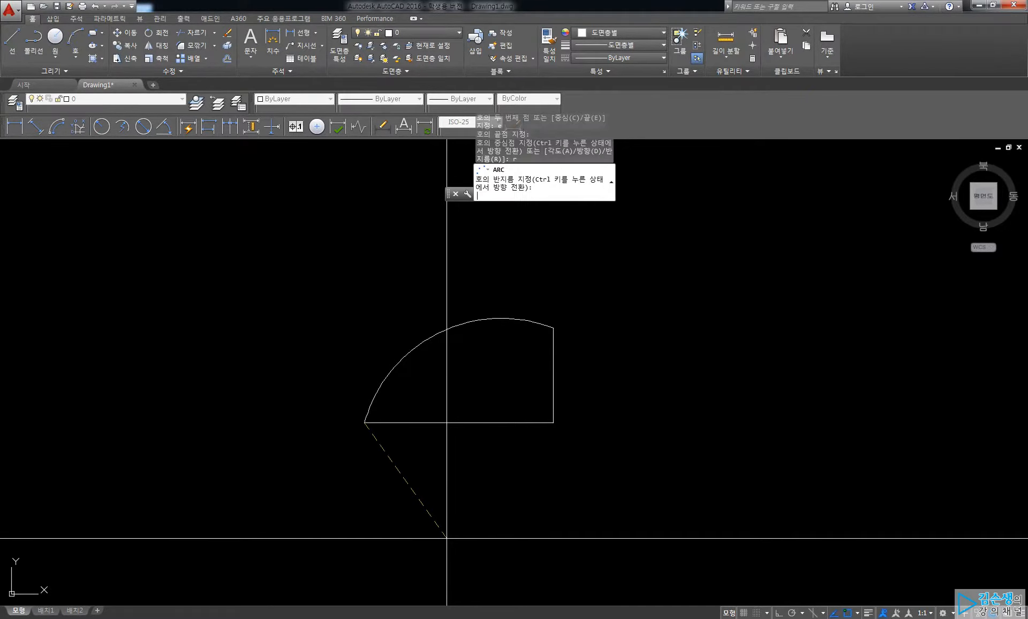
{"action": "type", "text": "50"}
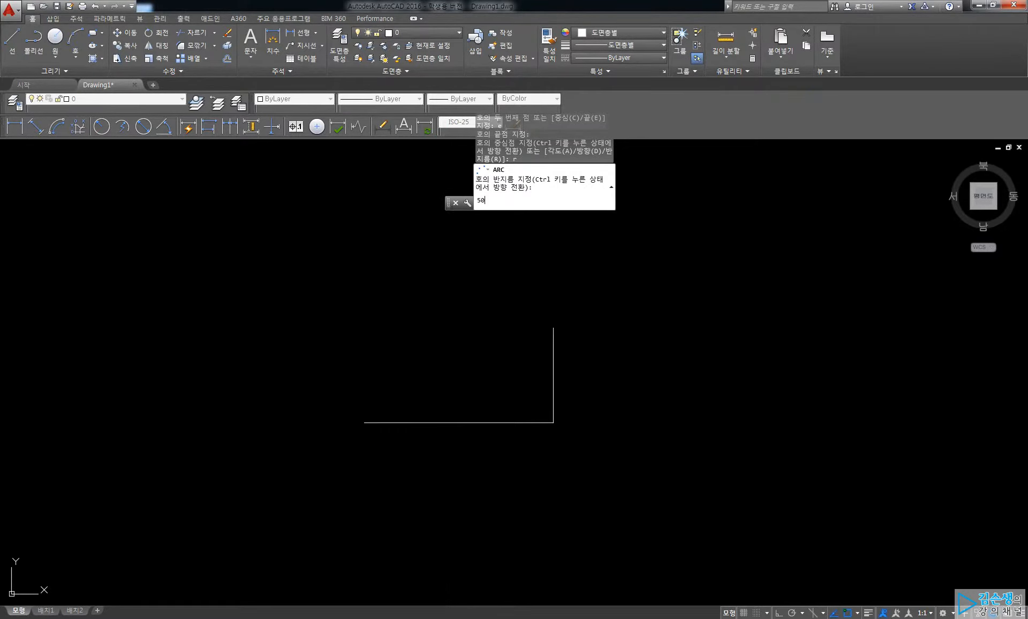
{"action": "key", "text": "Return"}
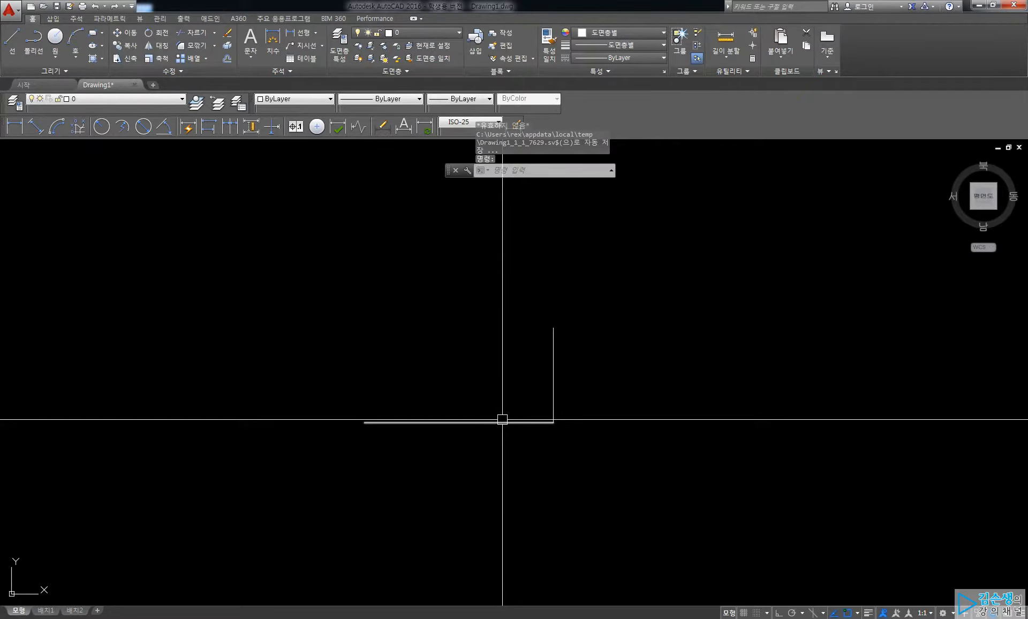
Draw an arc from the vertical line's upper end to the horizontal line's left end, using the End and Radius options with radius 100.
{"action": "key", "text": "Return"}
{"action": "left_click", "coordinate": [553, 328]}
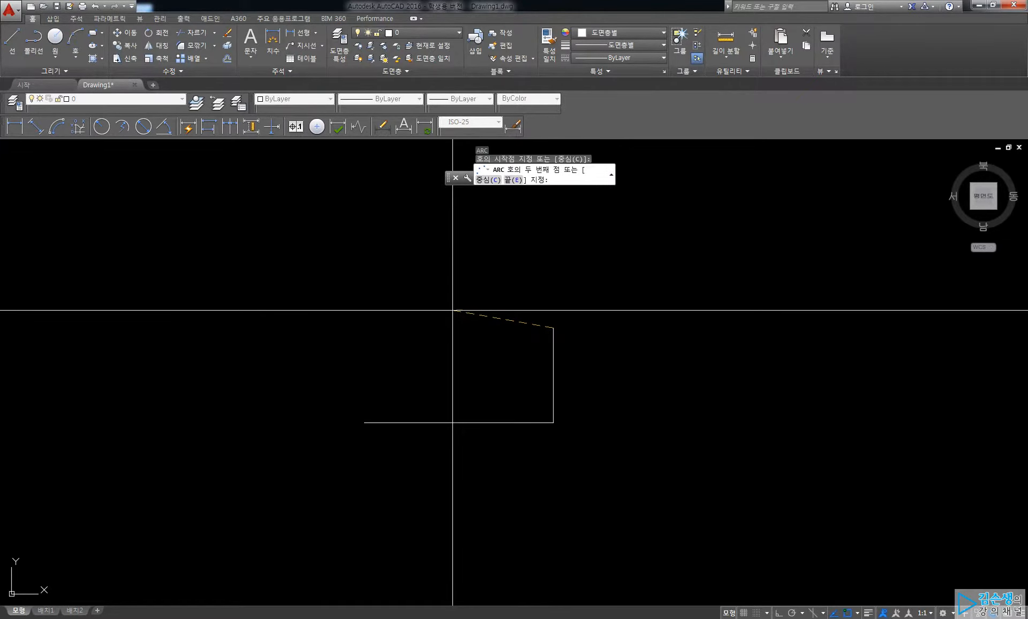
{"action": "type", "text": "e"}
{"action": "key", "text": "Return"}
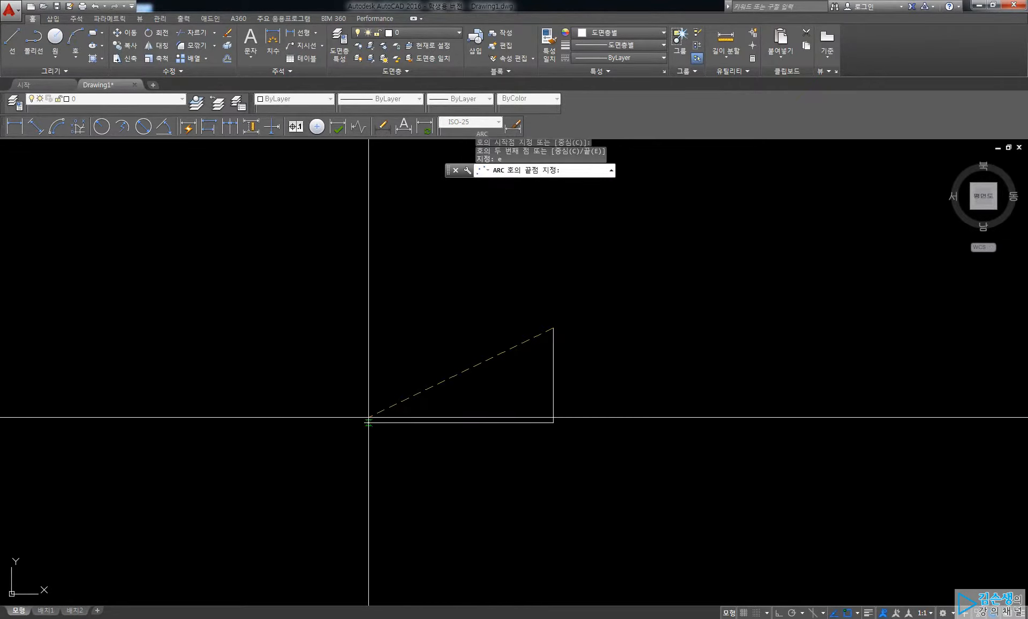
{"action": "left_click", "coordinate": [365, 422]}
{"action": "type", "text": "r"}
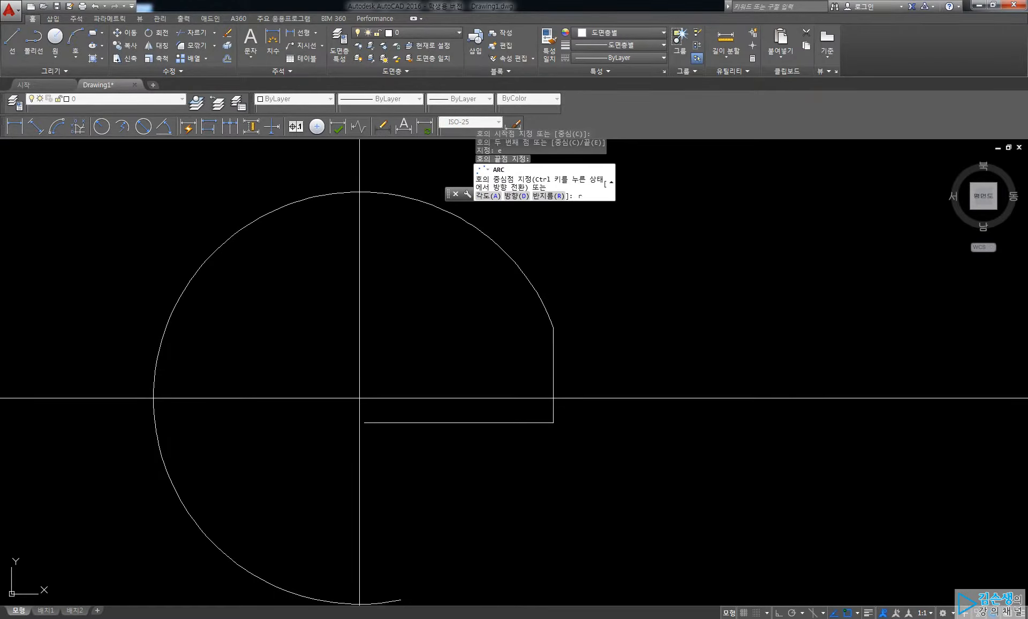
{"action": "key", "text": "Return"}
{"action": "type", "text": "100"}
{"action": "key", "text": "Return"}
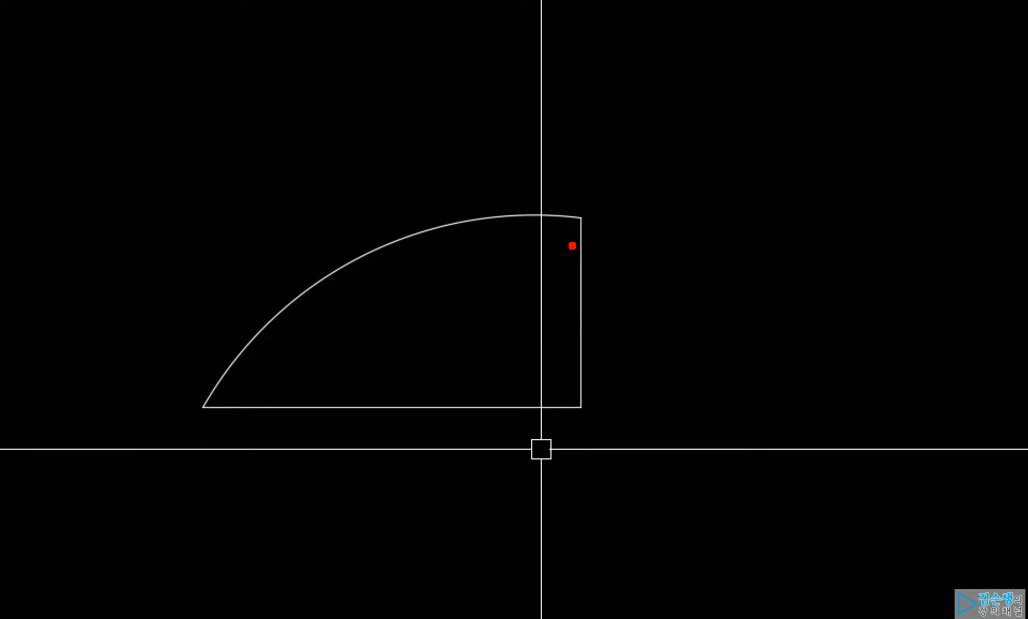
{"action": "left_click_drag", "start_coordinate": [587, 221], "coordinate": [154, 422]}
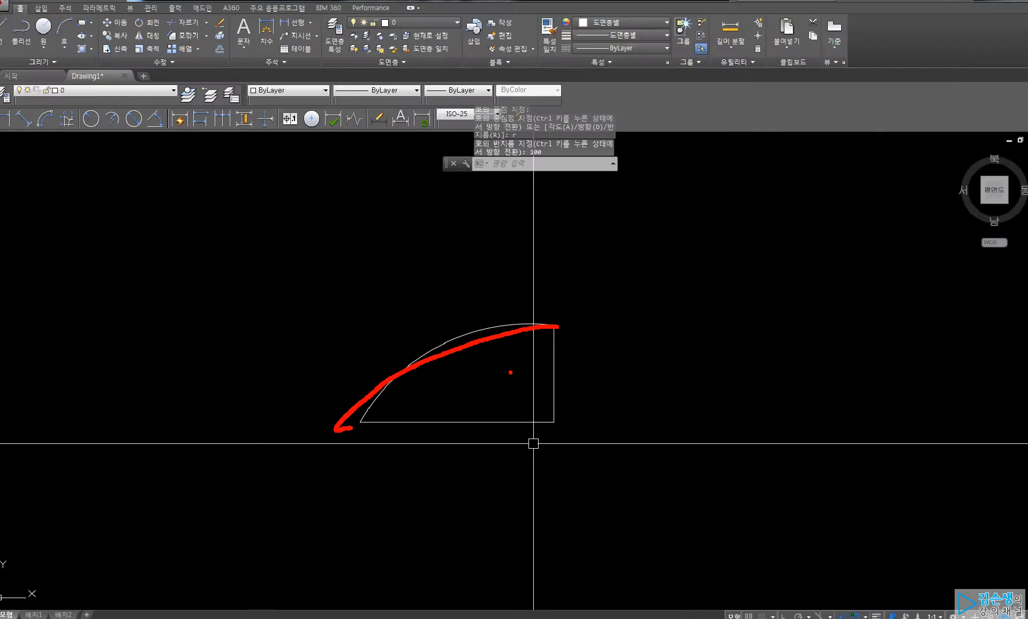
{"action": "key", "text": "Escape"}
{"action": "scroll", "coordinate": [548, 470], "scroll_direction": "down", "scroll_amount": 2}
{"action": "middle_click_drag", "start_coordinate": [562, 473], "coordinate": [514, 421]}
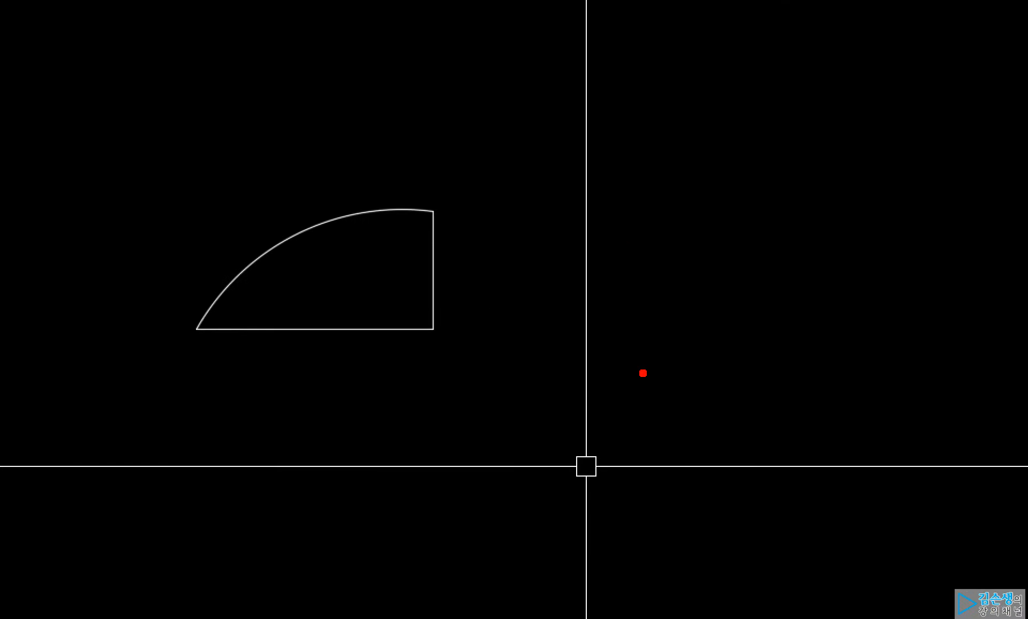
{"action": "left_click_drag", "start_coordinate": [658, 374], "coordinate": [770, 449]}
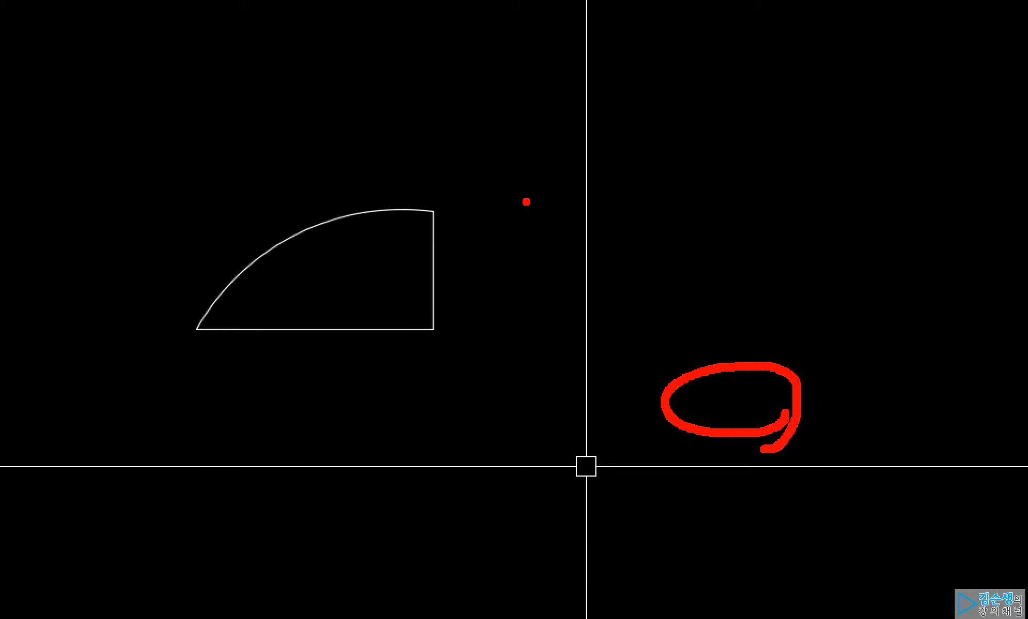
{"action": "left_click_drag", "start_coordinate": [572, 212], "coordinate": [544, 168]}
{"action": "left_click_drag", "start_coordinate": [715, 399], "coordinate": [550, 69]}
{"action": "mouse_move", "coordinate": [557, 37]}
{"action": "left_mouse_down"}
{"action": "mouse_move", "coordinate": [533, 39]}
{"action": "mouse_move", "coordinate": [595, 116]}
{"action": "left_mouse_up"}
{"action": "left_click_drag", "start_coordinate": [474, 92], "coordinate": [305, 241]}
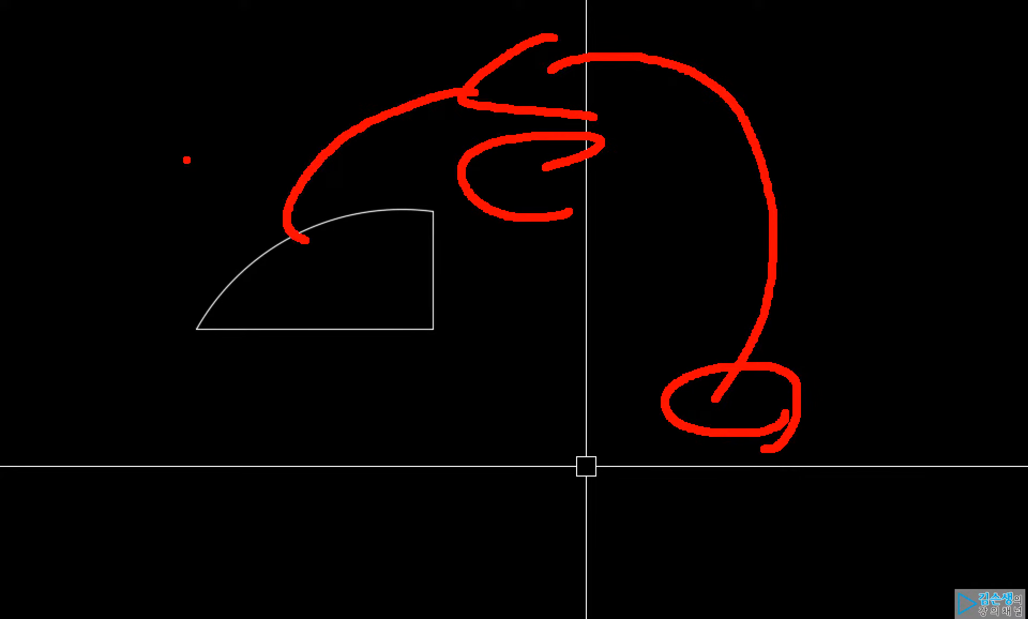
{"action": "left_click_drag", "start_coordinate": [156, 155], "coordinate": [368, 303]}
{"action": "left_click_drag", "start_coordinate": [151, 381], "coordinate": [410, 541]}
{"action": "left_click_drag", "start_coordinate": [400, 449], "coordinate": [372, 555]}
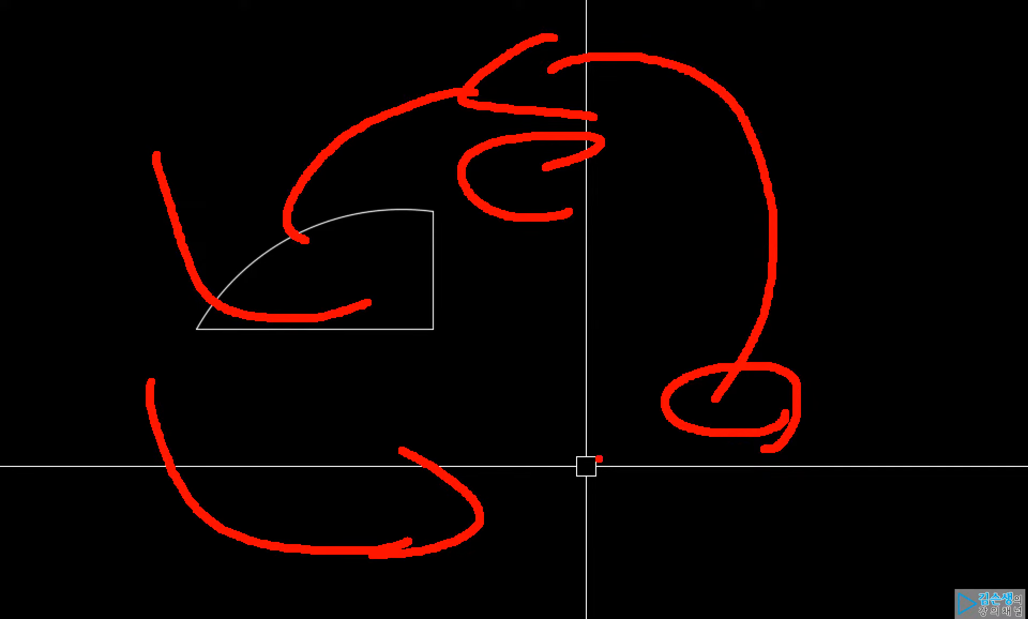
{"action": "left_click_drag", "start_coordinate": [676, 248], "coordinate": [677, 324]}
{"action": "left_click_drag", "start_coordinate": [636, 332], "coordinate": [751, 319]}
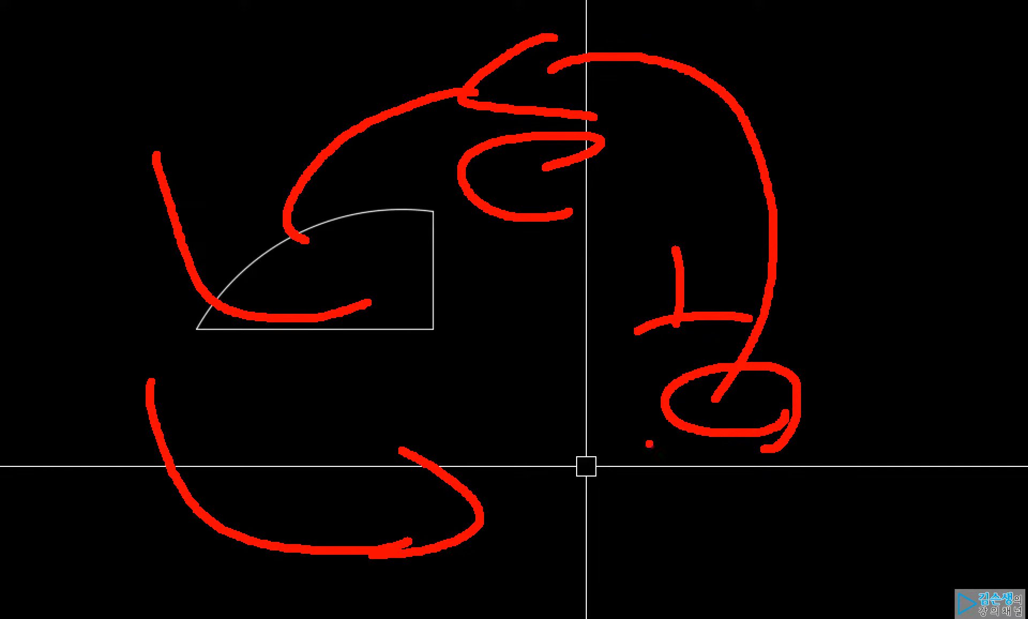
{"action": "left_click_drag", "start_coordinate": [739, 446], "coordinate": [424, 368]}
{"action": "left_click_drag", "start_coordinate": [522, 314], "coordinate": [395, 453]}
{"action": "left_click_drag", "start_coordinate": [447, 382], "coordinate": [580, 405]}
{"action": "left_click_drag", "start_coordinate": [656, 240], "coordinate": [528, 401]}
{"action": "left_click_drag", "start_coordinate": [504, 267], "coordinate": [830, 447]}
{"action": "mouse_move", "coordinate": [341, 569]}
{"action": "left_mouse_down"}
{"action": "mouse_move", "coordinate": [443, 552]}
{"action": "mouse_move", "coordinate": [471, 296]}
{"action": "left_mouse_up"}
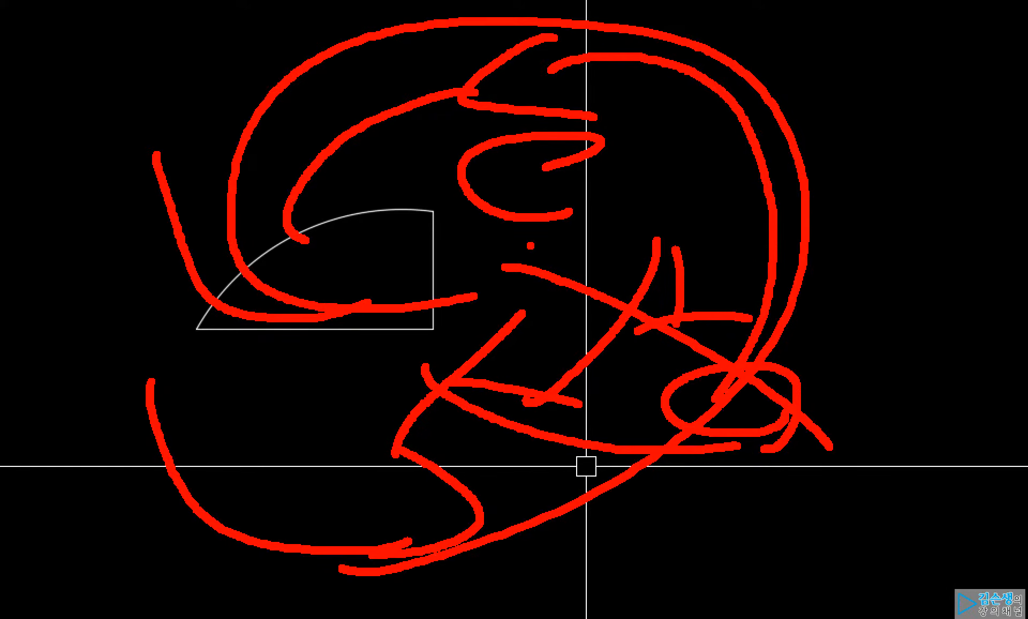
{"action": "left_click_drag", "start_coordinate": [402, 170], "coordinate": [220, 389]}
{"action": "key", "text": "Escape"}
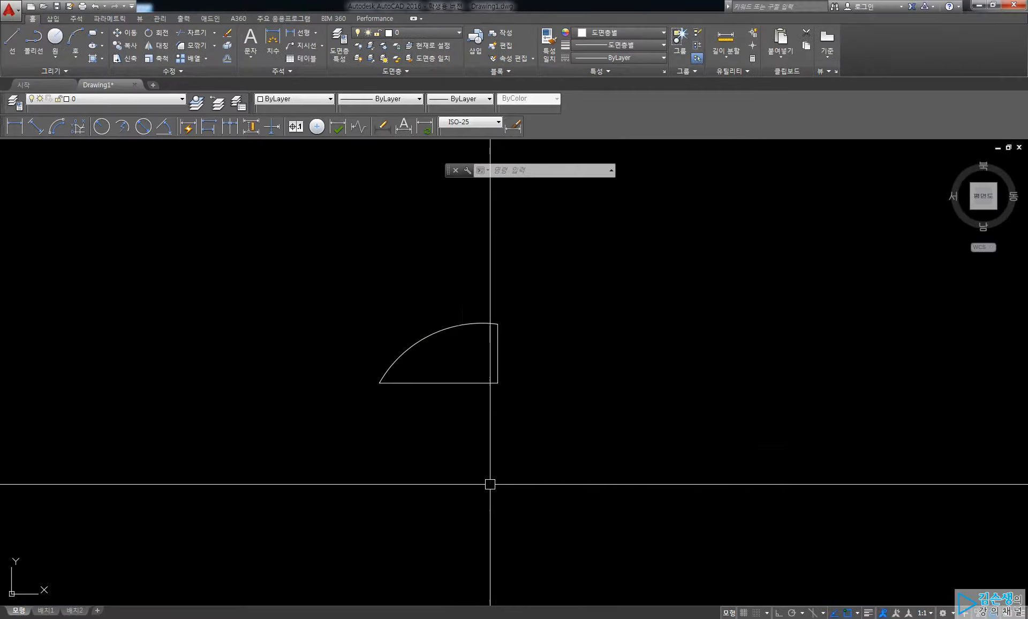
{"action": "key", "text": "ctrl+1"}
{"action": "left_click_drag", "start_coordinate": [414, 200], "coordinate": [477, 218]}
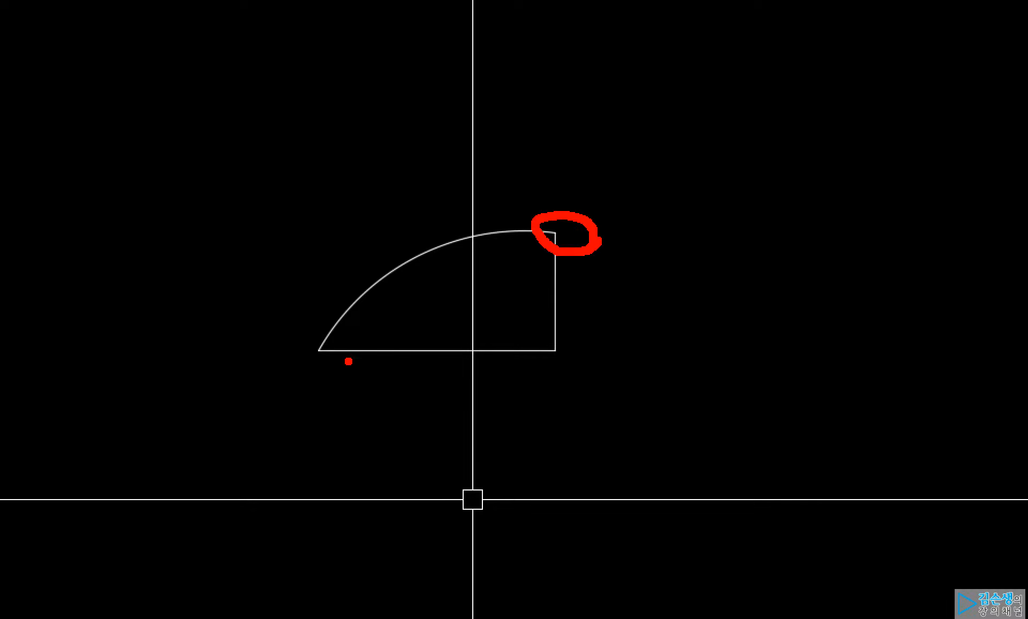
{"action": "left_click_drag", "start_coordinate": [351, 363], "coordinate": [354, 351]}
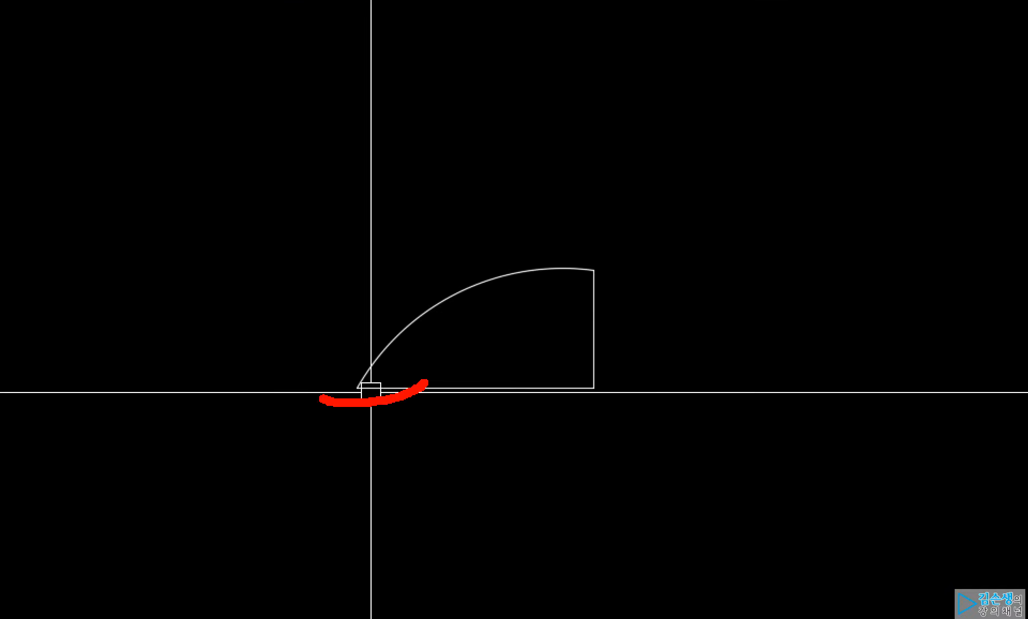
{"action": "mouse_move", "coordinate": [321, 397]}
{"action": "left_mouse_down"}
{"action": "mouse_move", "coordinate": [401, 380]}
{"action": "mouse_move", "coordinate": [352, 385]}
{"action": "left_mouse_up"}
{"action": "left_click_drag", "start_coordinate": [679, 218], "coordinate": [695, 219]}
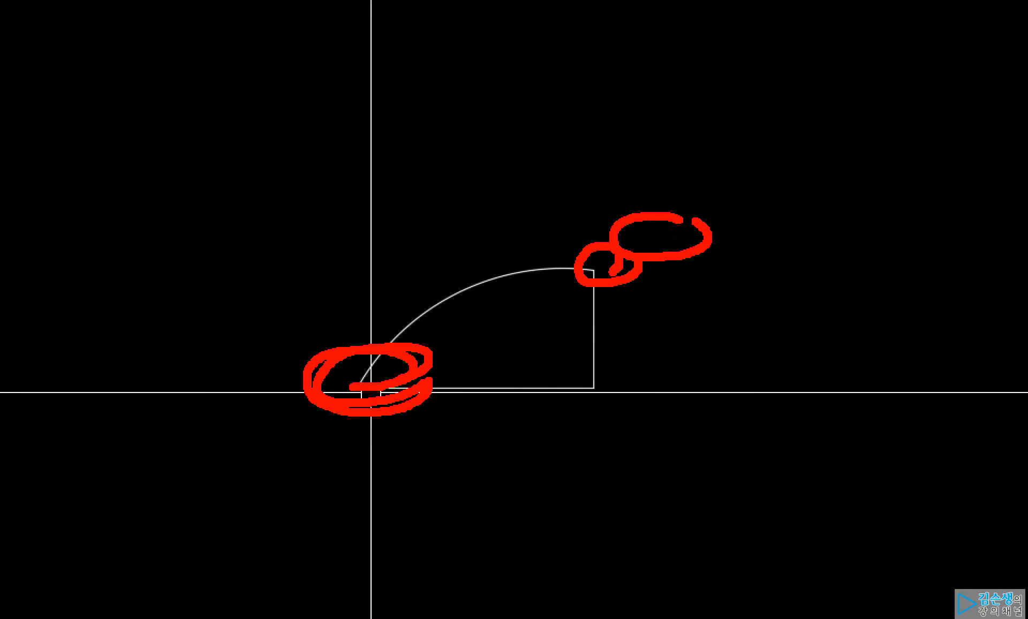
{"action": "left_click_drag", "start_coordinate": [299, 370], "coordinate": [558, 229]}
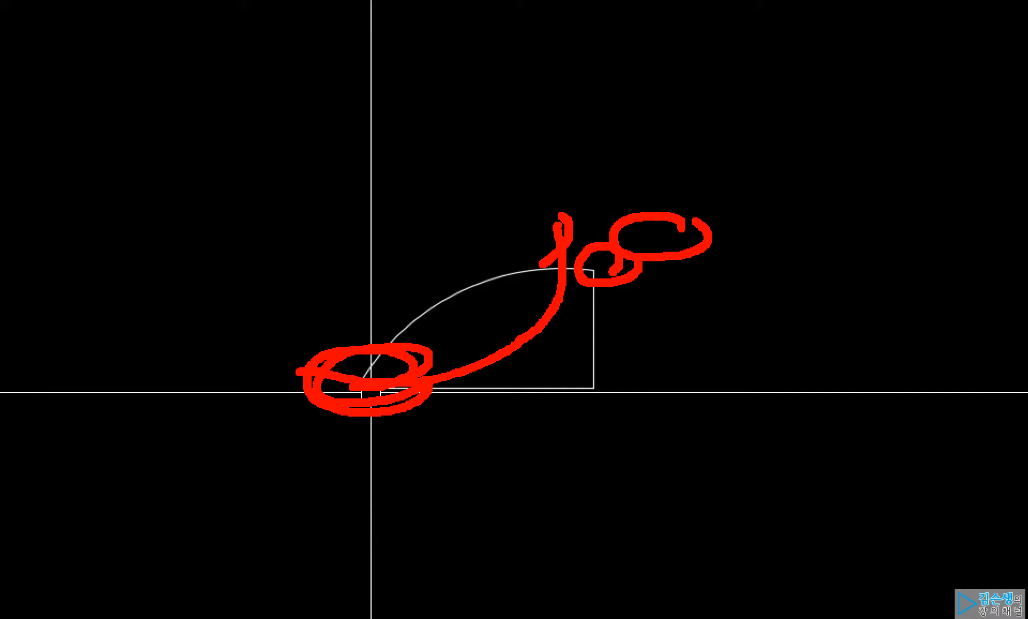
{"action": "mouse_move", "coordinate": [375, 375]}
{"action": "left_mouse_down"}
{"action": "mouse_move", "coordinate": [599, 278]}
{"action": "mouse_move", "coordinate": [595, 236]}
{"action": "mouse_move", "coordinate": [557, 262]}
{"action": "left_mouse_up"}
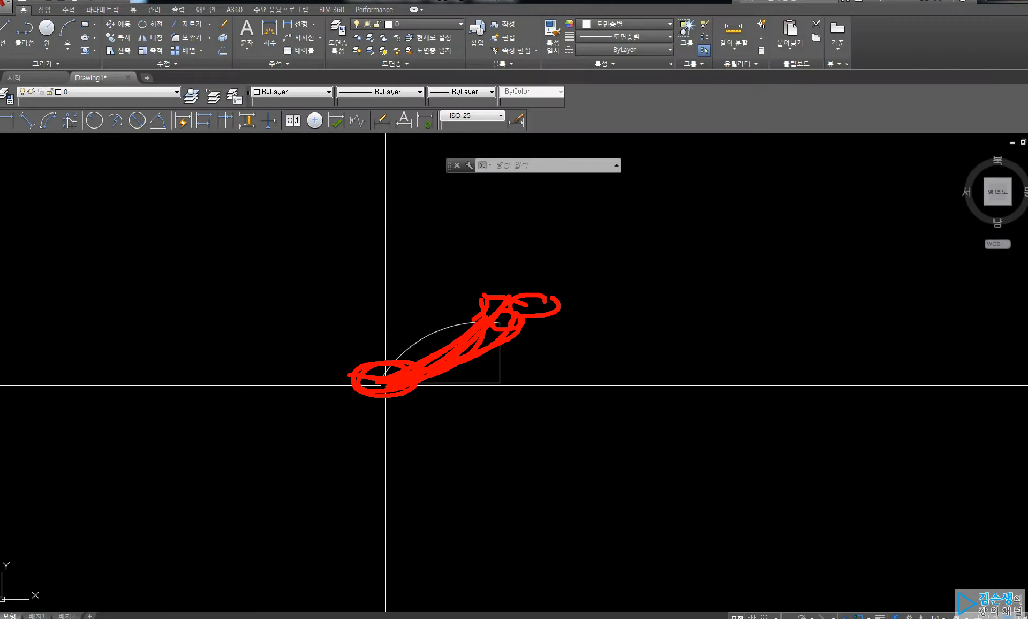
{"action": "key", "text": "Escape"}
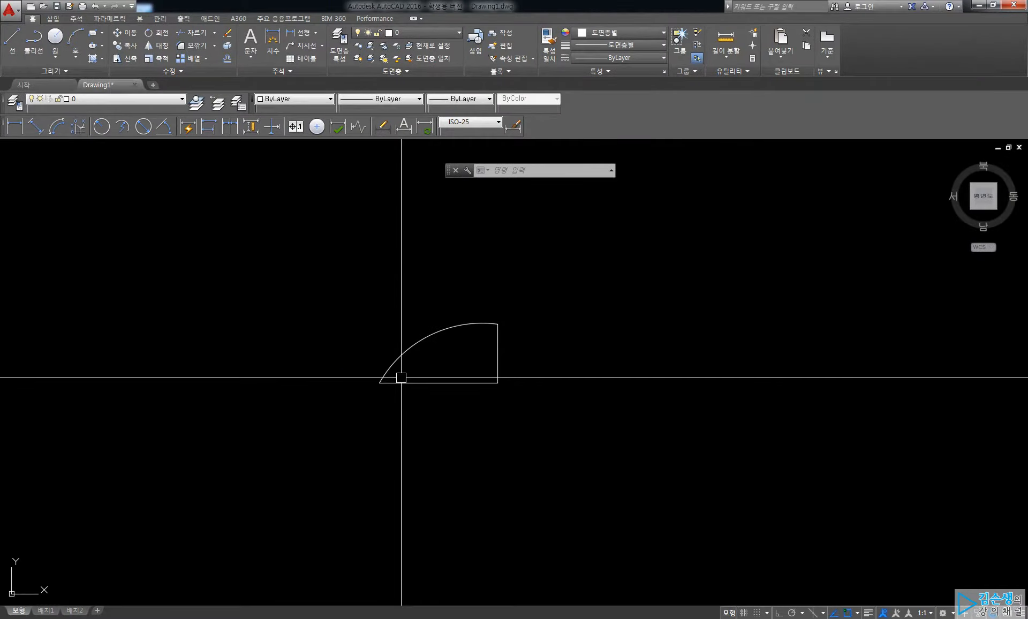
Draw an arc from the horizontal line's left end to the vertical line's upper end, using the End and Radius options with radius 100.
{"action": "middle_click_drag", "start_coordinate": [464, 367], "coordinate": [409, 367]}
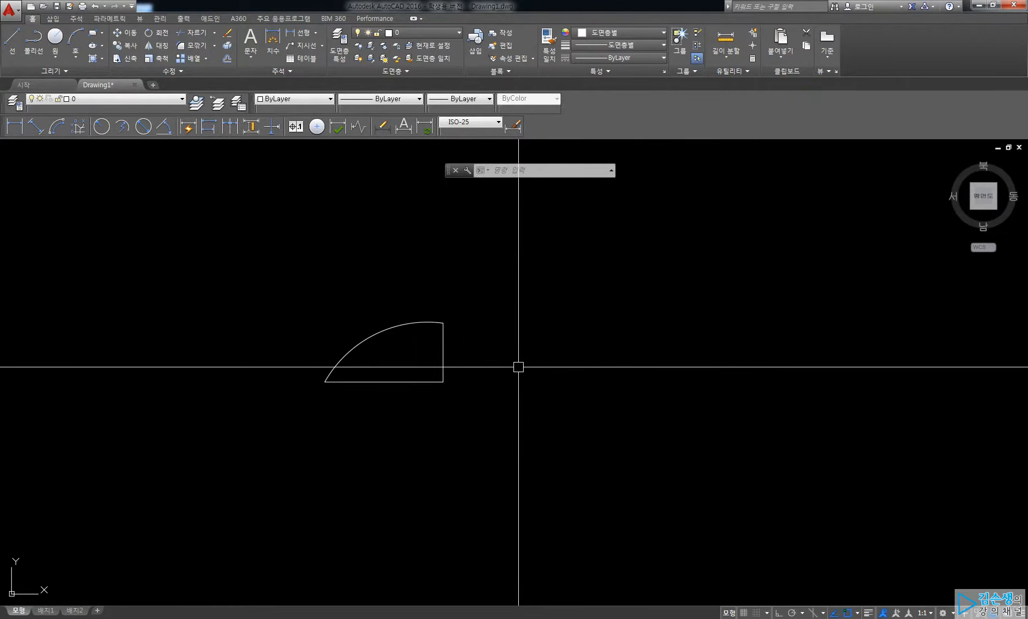
{"action": "type", "text": "a"}
{"action": "key", "text": "Return"}
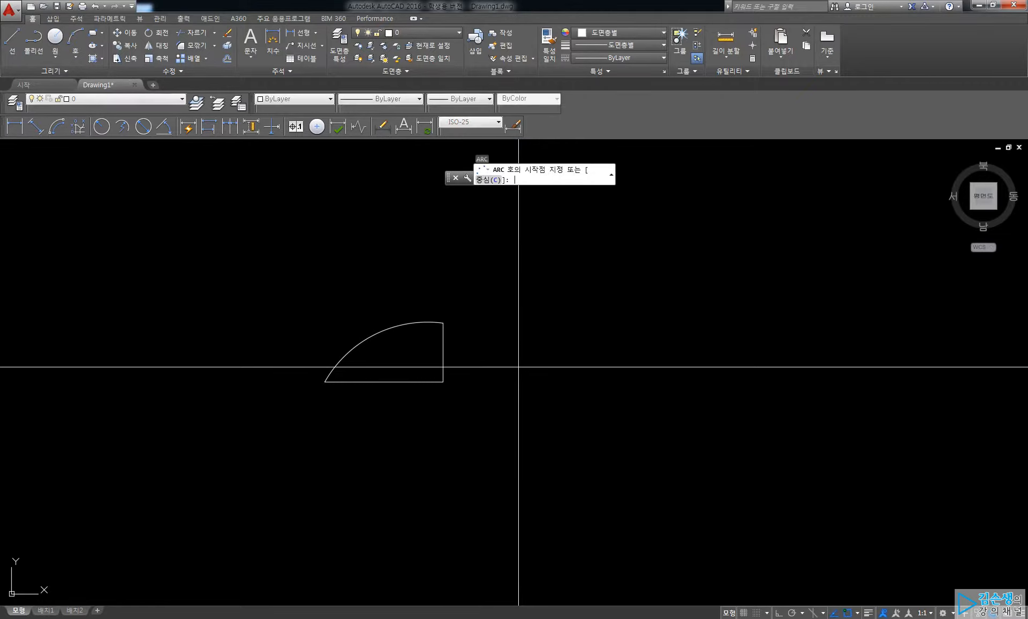
{"action": "left_click", "coordinate": [325, 382]}
{"action": "type", "text": "e"}
{"action": "key", "text": "Return"}
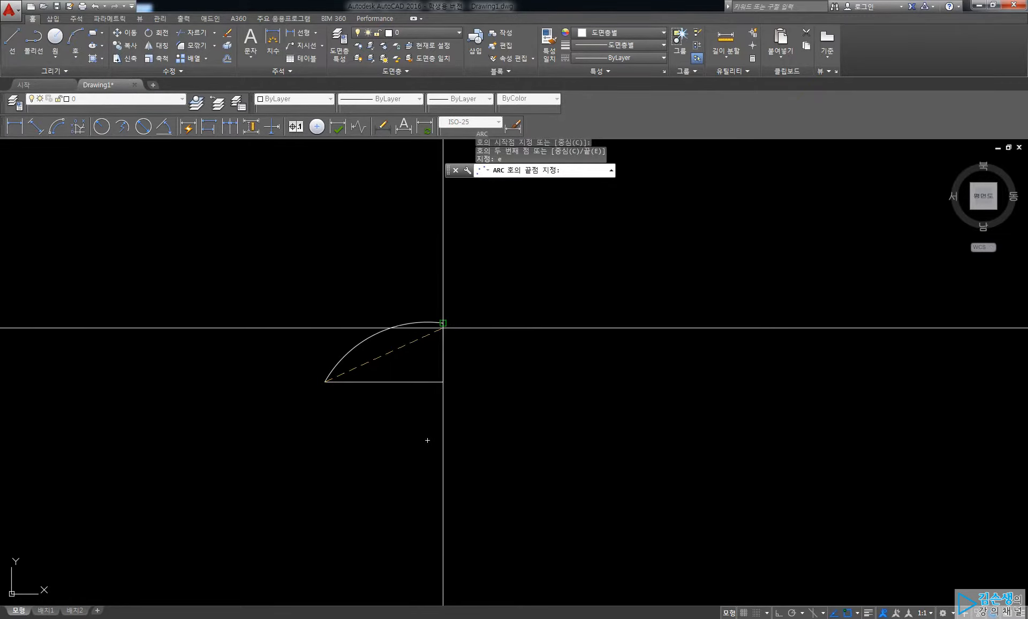
{"action": "left_click", "coordinate": [460, 332]}
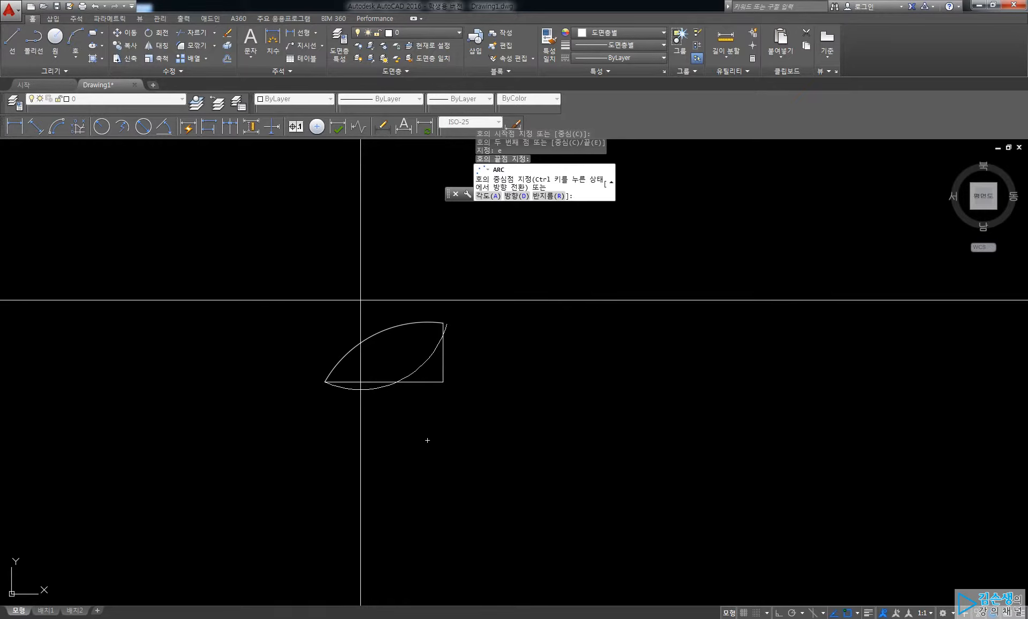
{"action": "type", "text": "r"}
{"action": "key", "text": "Return"}
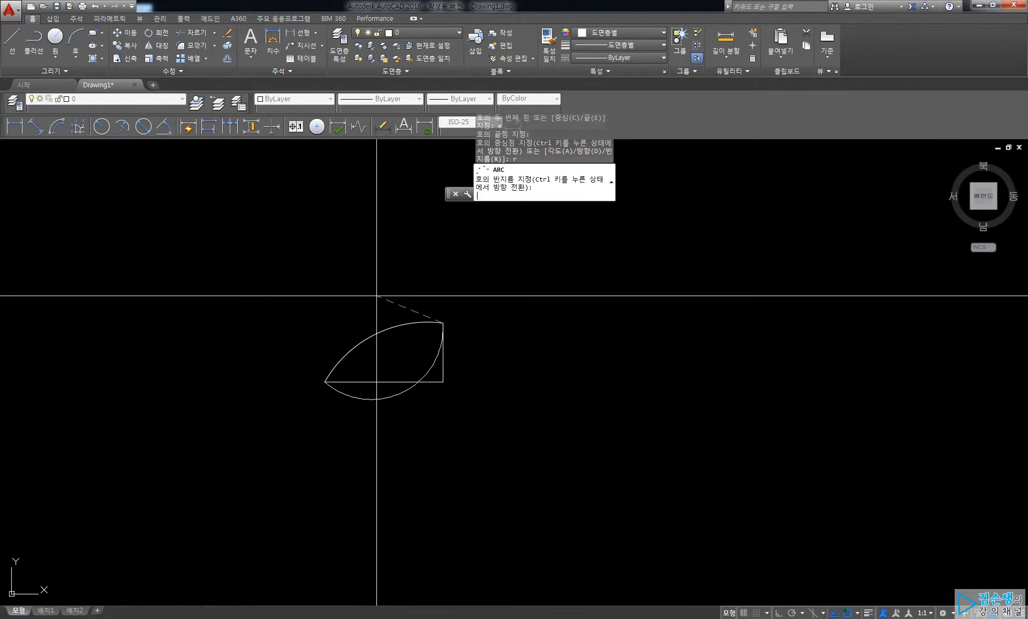
{"action": "type", "text": "100"}
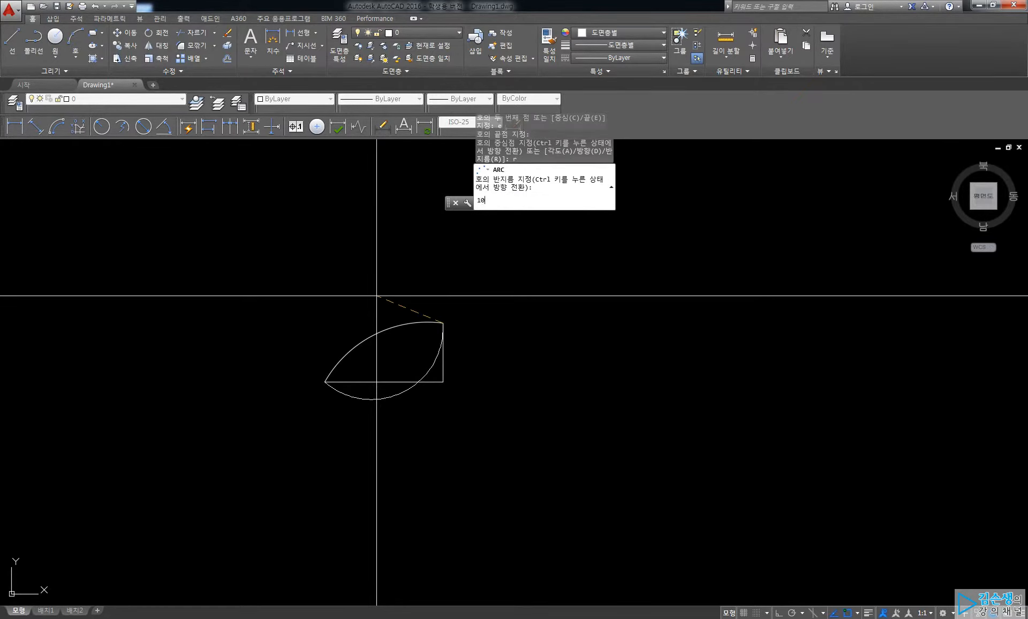
{"action": "key", "text": "Return"}
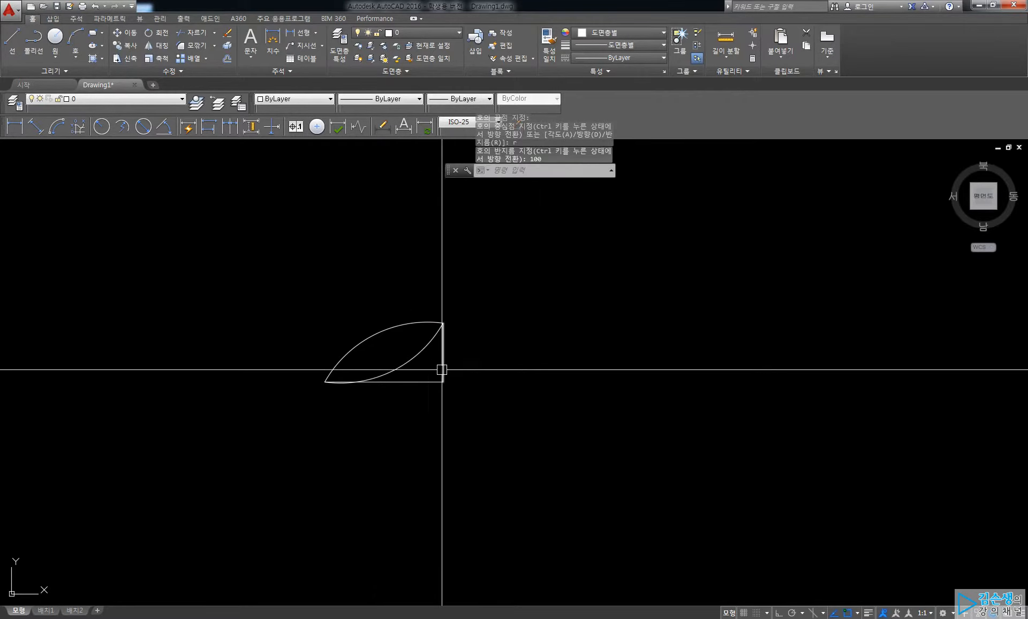
Try to draw an arc with the Center option, placing the centre beside the figure and the start point above that centre.
{"action": "scroll", "coordinate": [365, 355], "scroll_direction": "up", "scroll_amount": 2}
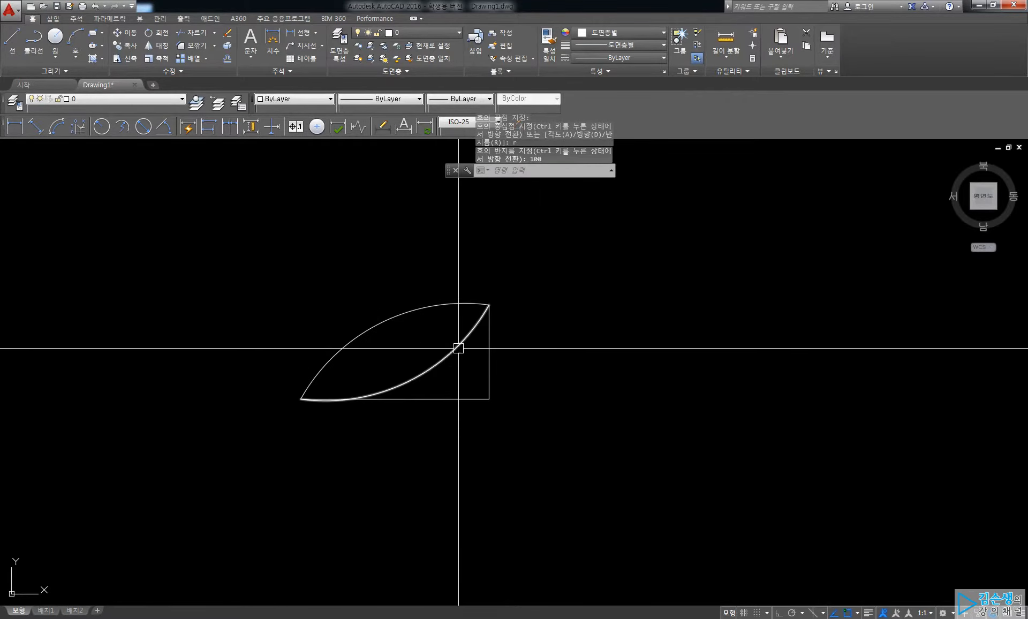
{"action": "type", "text": "a"}
{"action": "key", "text": "Return"}
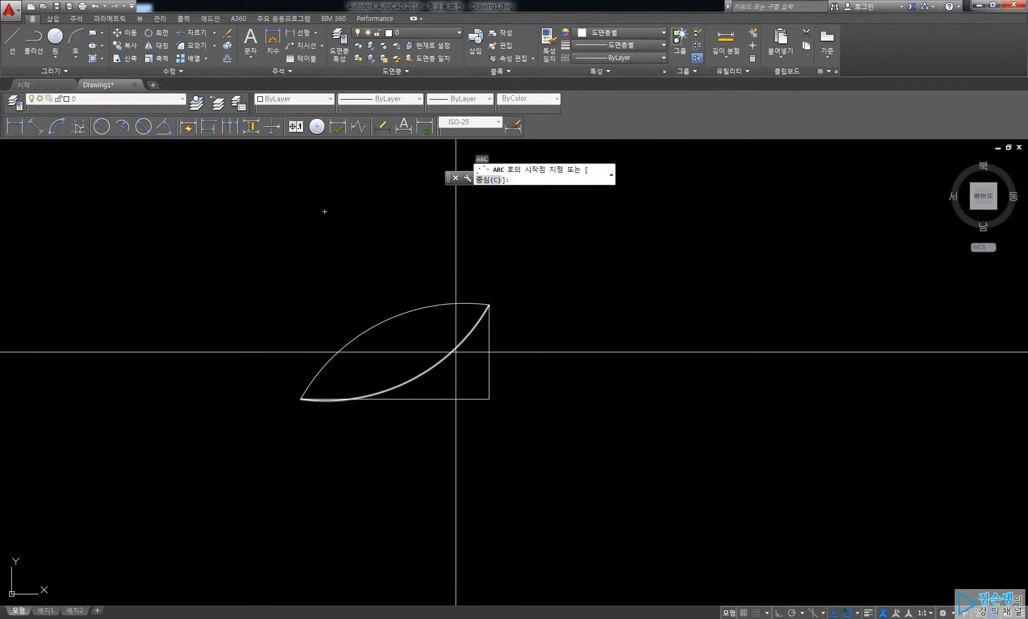
{"action": "type", "text": "c"}
{"action": "key", "text": "Return"}
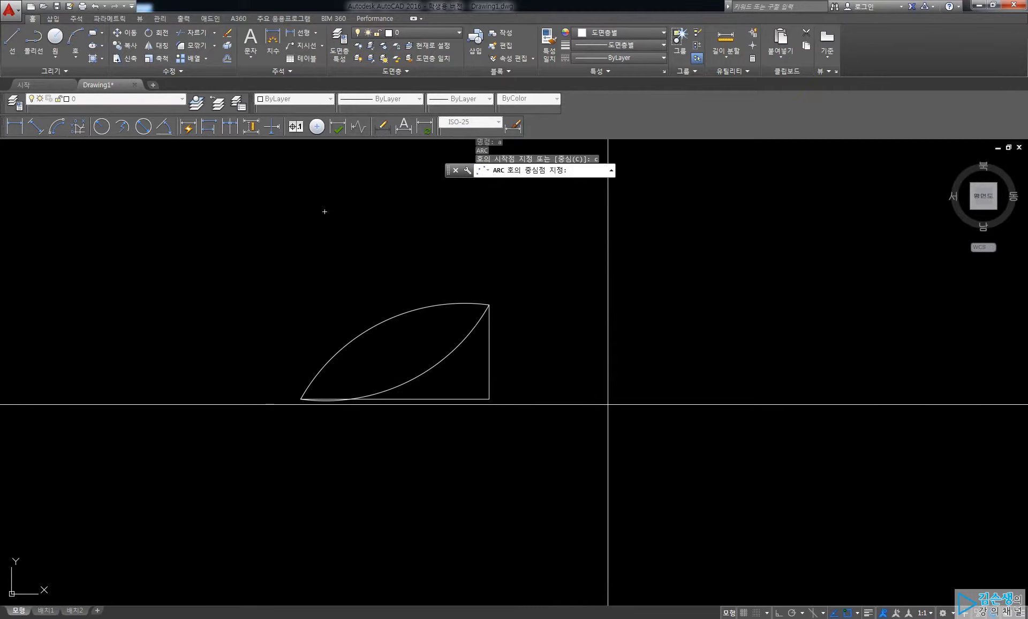
{"action": "left_click", "coordinate": [608, 392]}
{"action": "left_click", "coordinate": [595, 224]}
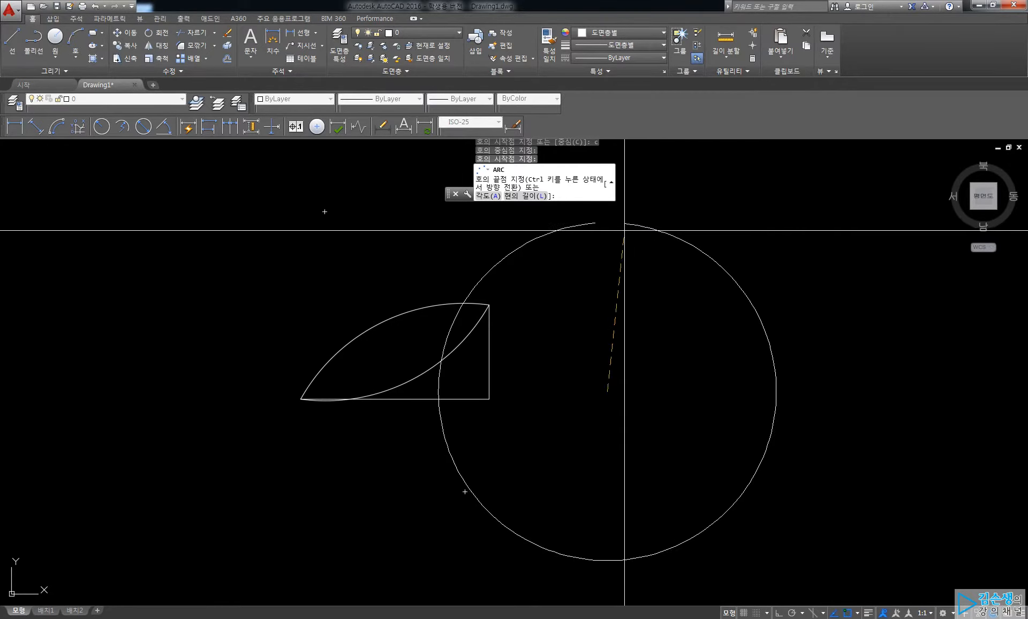
{"action": "key", "text": "Escape"}
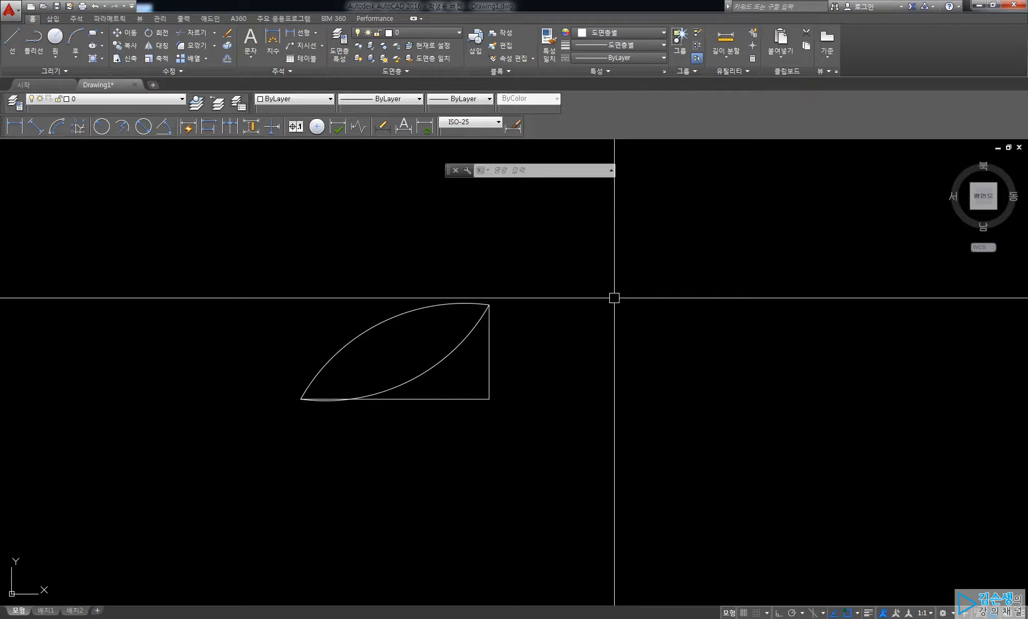
Erase both lines and both arcs from the drawing.
{"action": "left_click", "coordinate": [616, 436]}
{"action": "left_click", "coordinate": [339, 274]}
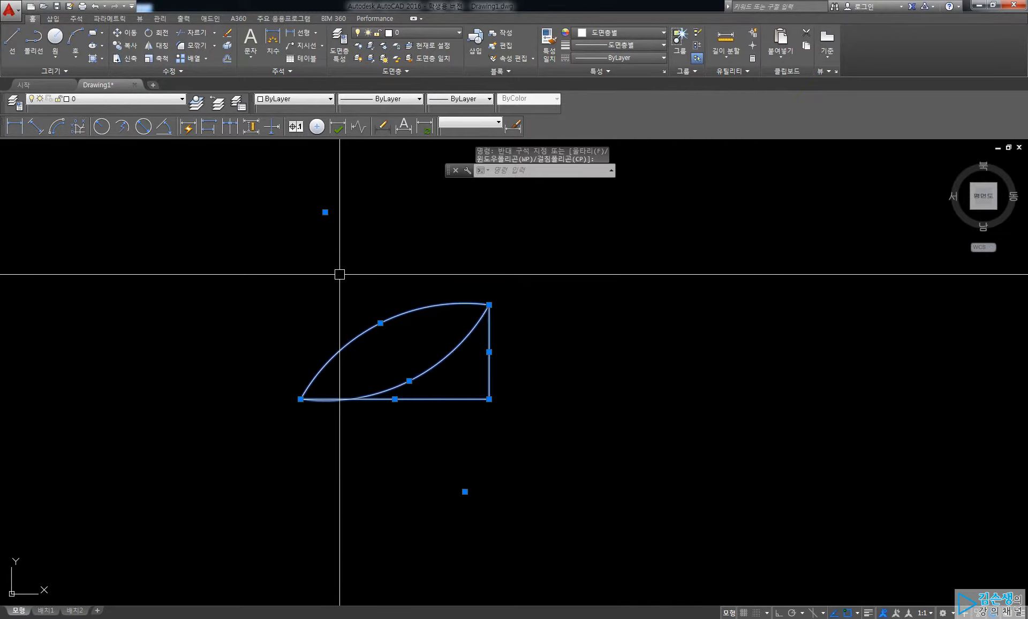
{"action": "key", "text": "Delete"}
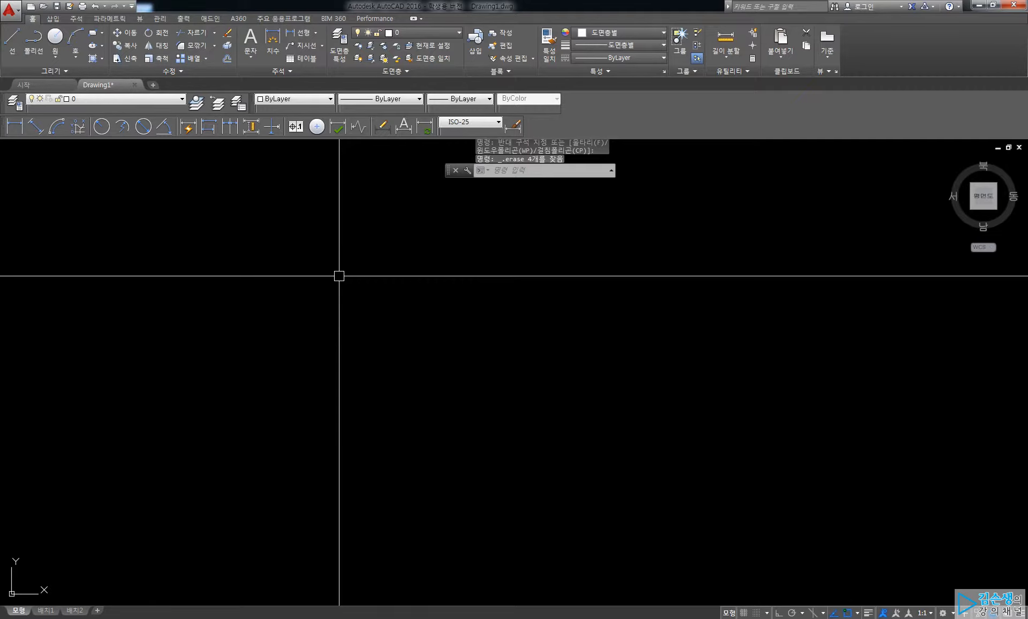
{"action": "type", "text": "l"}
{"action": "key", "text": "Return"}
{"action": "left_click", "coordinate": [350, 404]}
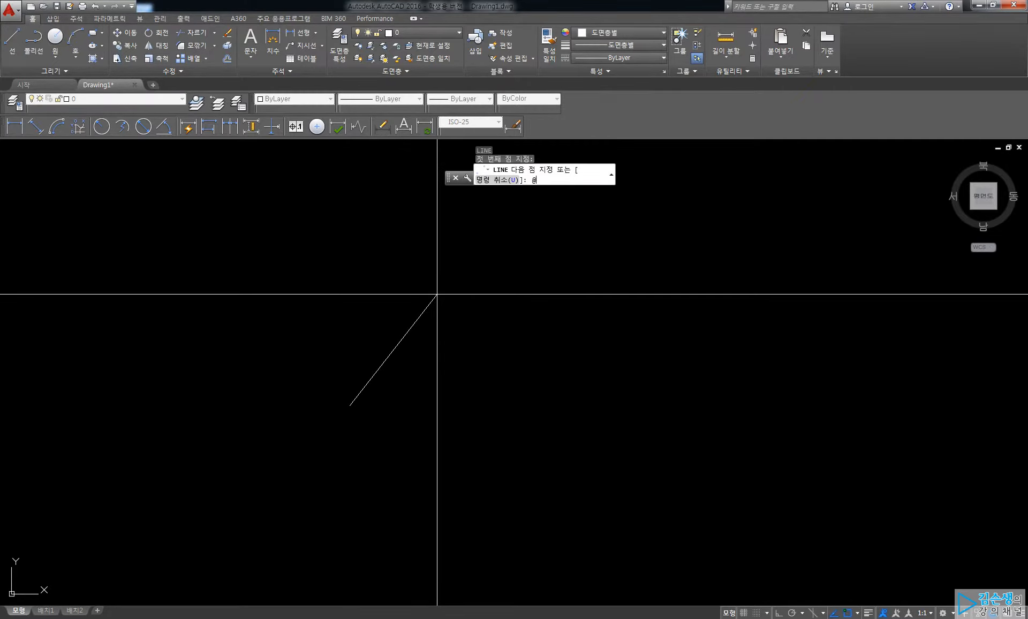
{"action": "key", "text": "Return"}
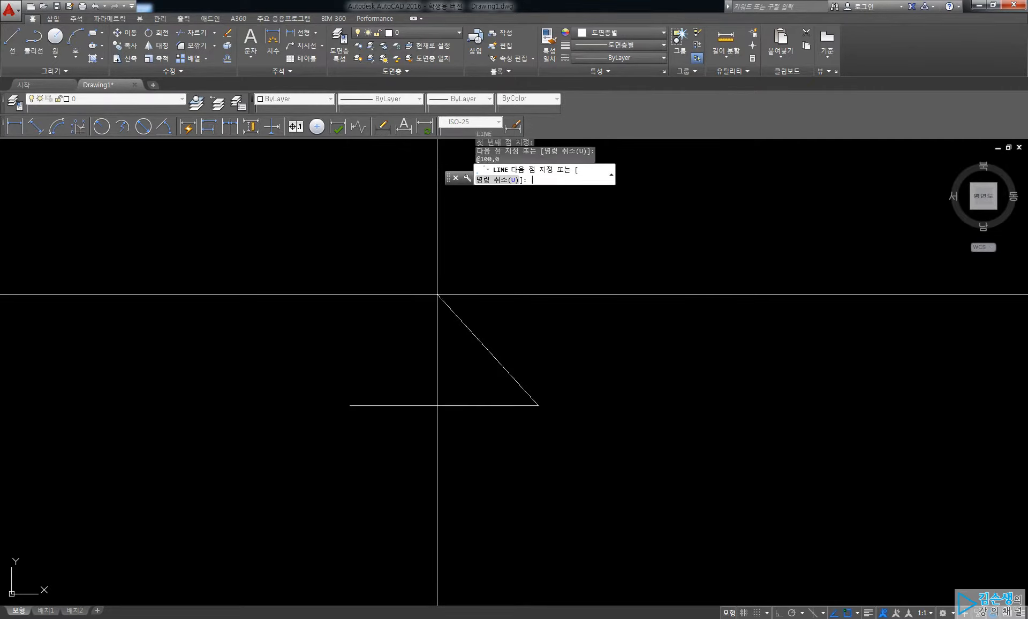
{"action": "key", "text": "Return"}
{"action": "type", "text": "o"}
{"action": "key", "text": "Return"}
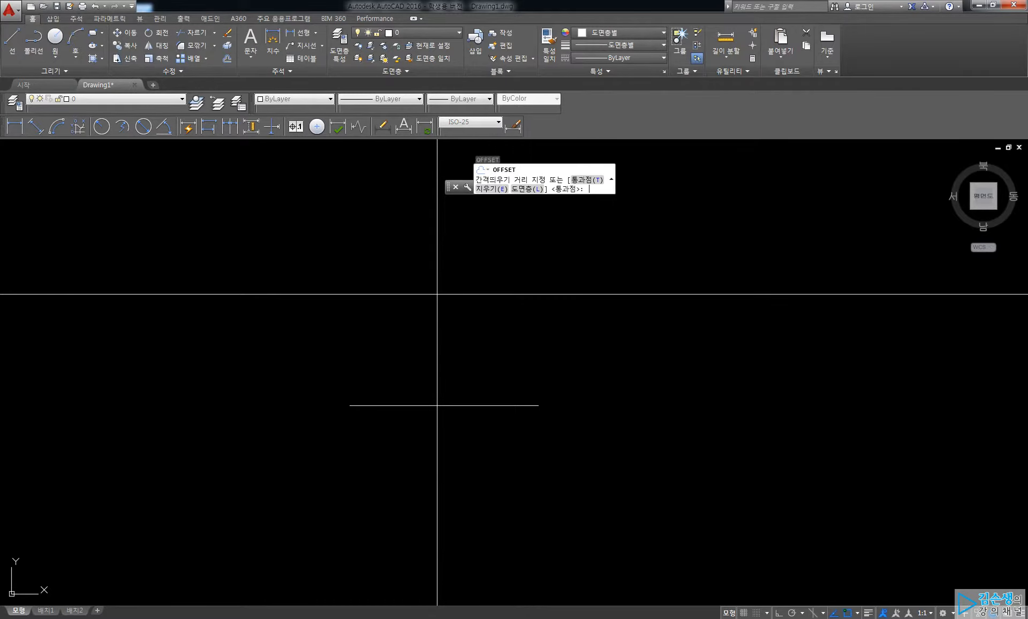
{"action": "key", "text": "Escape"}
Complete a square from the line's right end with @0,100 and @-100,0, closing it at the line's left end.
{"action": "type", "text": "l"}
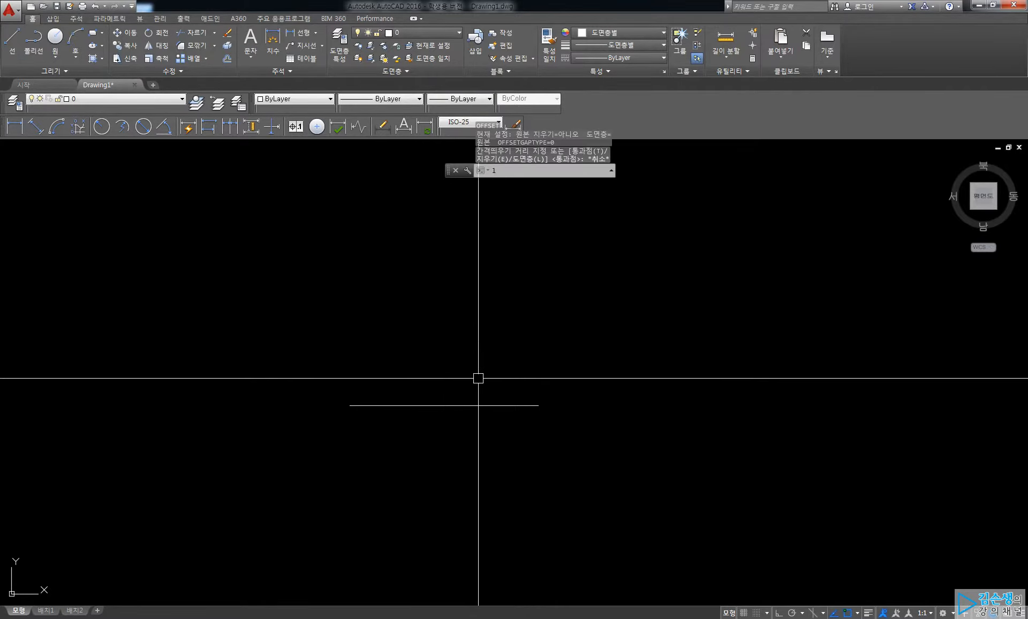
{"action": "key", "text": "Return"}
{"action": "left_click", "coordinate": [535, 405]}
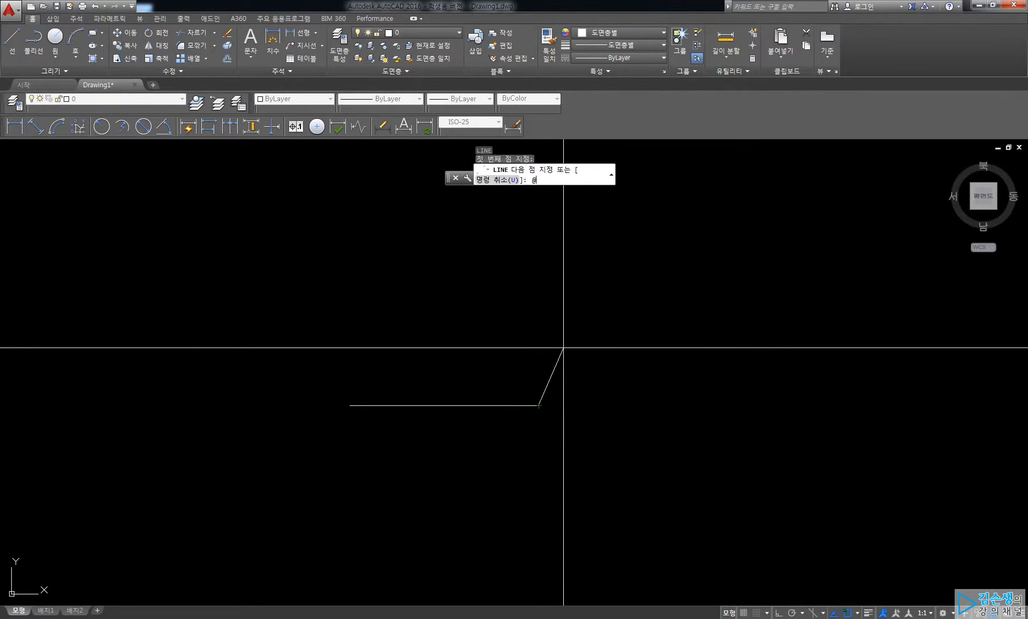
{"action": "type", "text": "@0,100"}
{"action": "key", "text": "Return"}
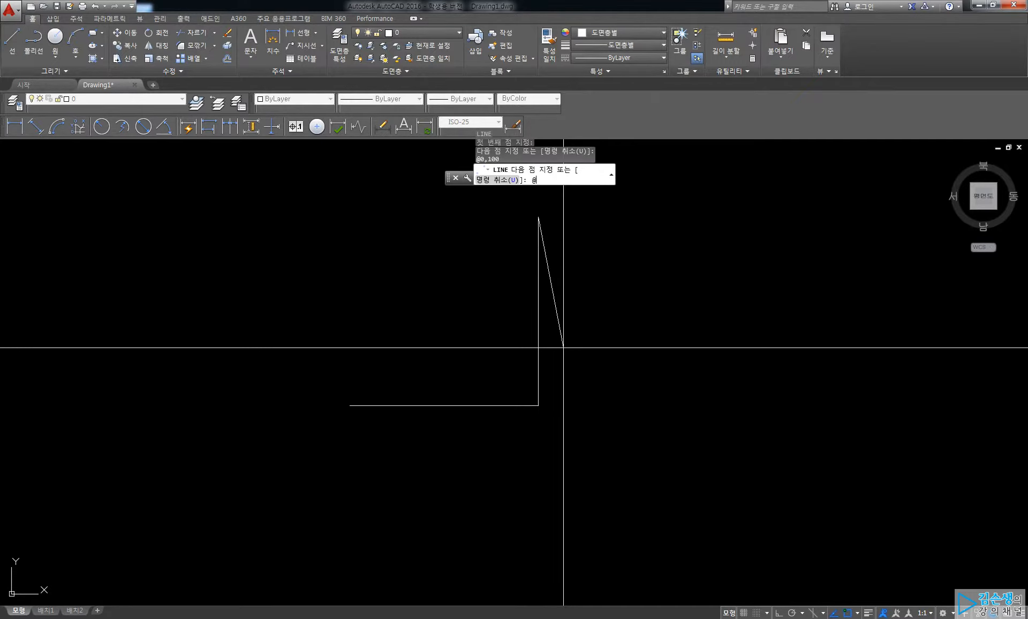
{"action": "type", "text": "@-100,0"}
{"action": "key", "text": "Return"}
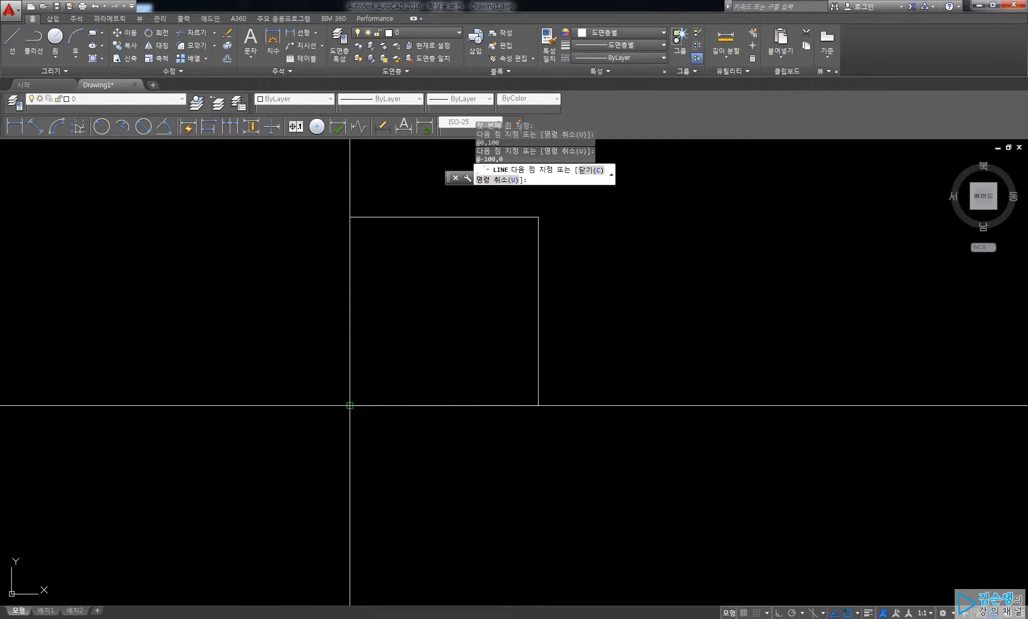
{"action": "left_click", "coordinate": [349, 405]}
{"action": "key", "text": "Escape"}
{"action": "middle_click_drag", "start_coordinate": [429, 362], "coordinate": [453, 406]}
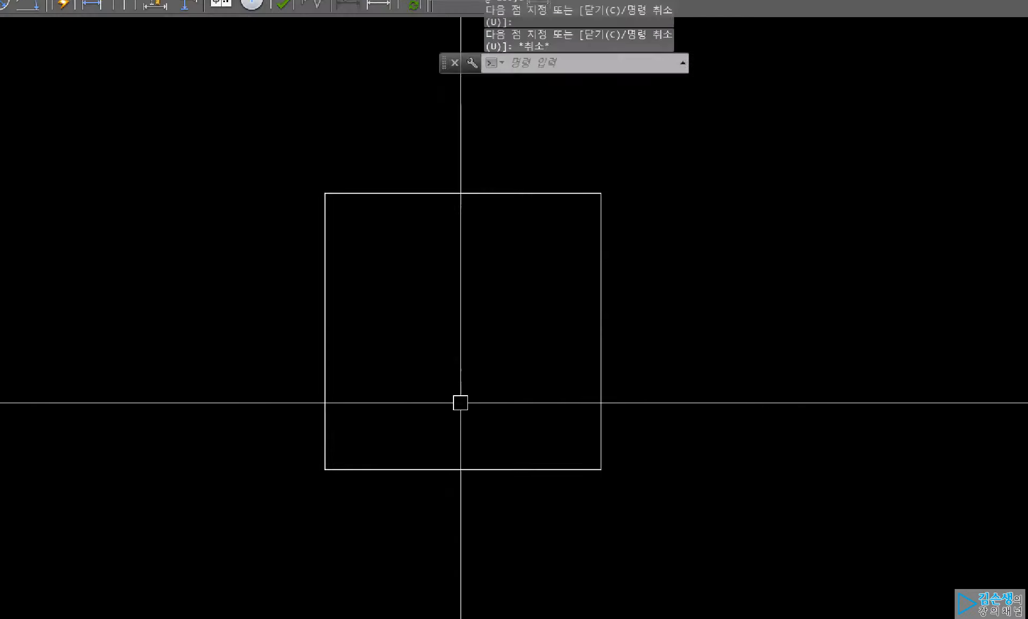
{"action": "mouse_move", "coordinate": [315, 176]}
{"action": "left_mouse_down"}
{"action": "mouse_move", "coordinate": [435, 265]}
{"action": "mouse_move", "coordinate": [333, 480]}
{"action": "left_mouse_up"}
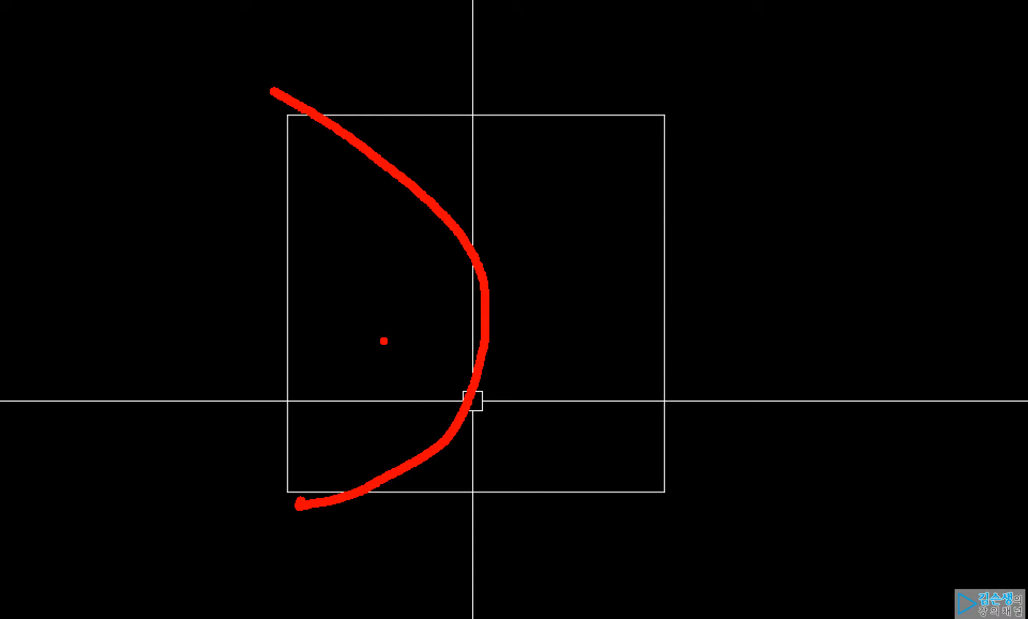
{"action": "key", "text": "Escape"}
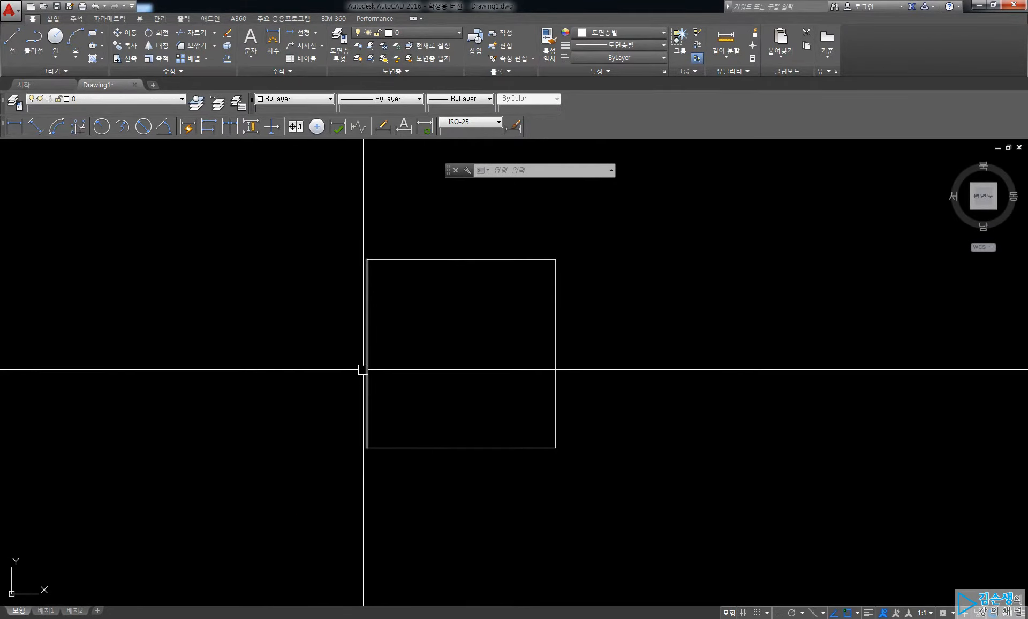
{"action": "type", "text": "a"}
{"action": "key", "text": "Return"}
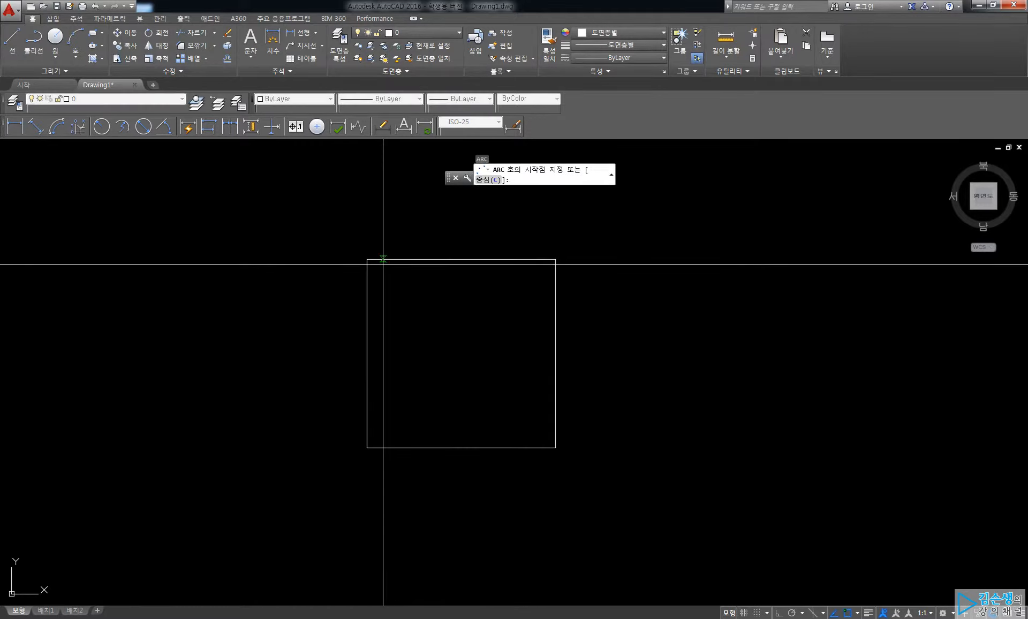
{"action": "left_click", "coordinate": [366, 259]}
{"action": "type", "text": "e"}
{"action": "key", "text": "Return"}
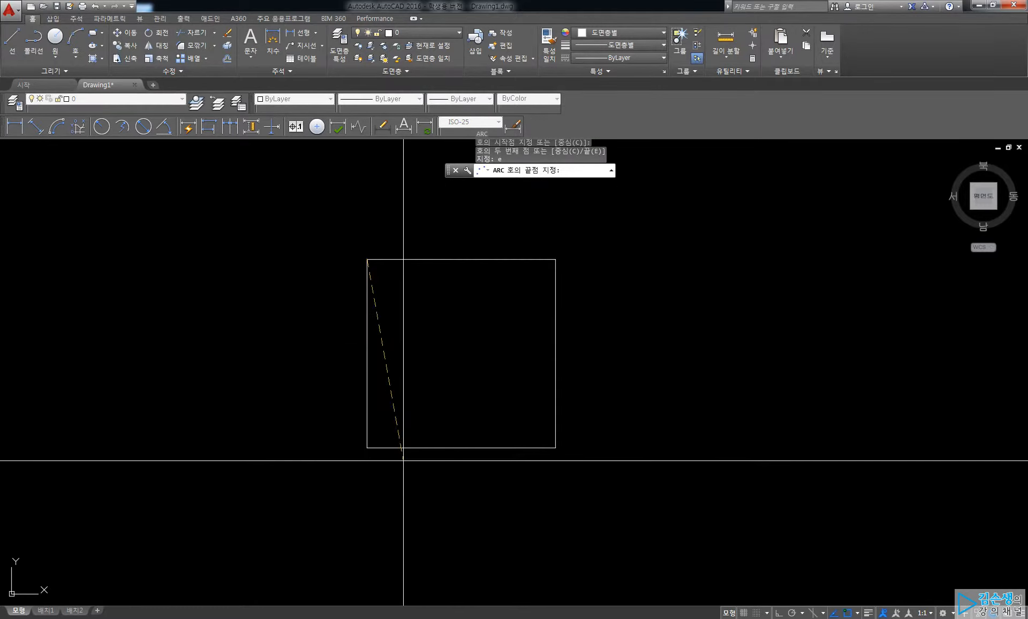
{"action": "left_click", "coordinate": [367, 448]}
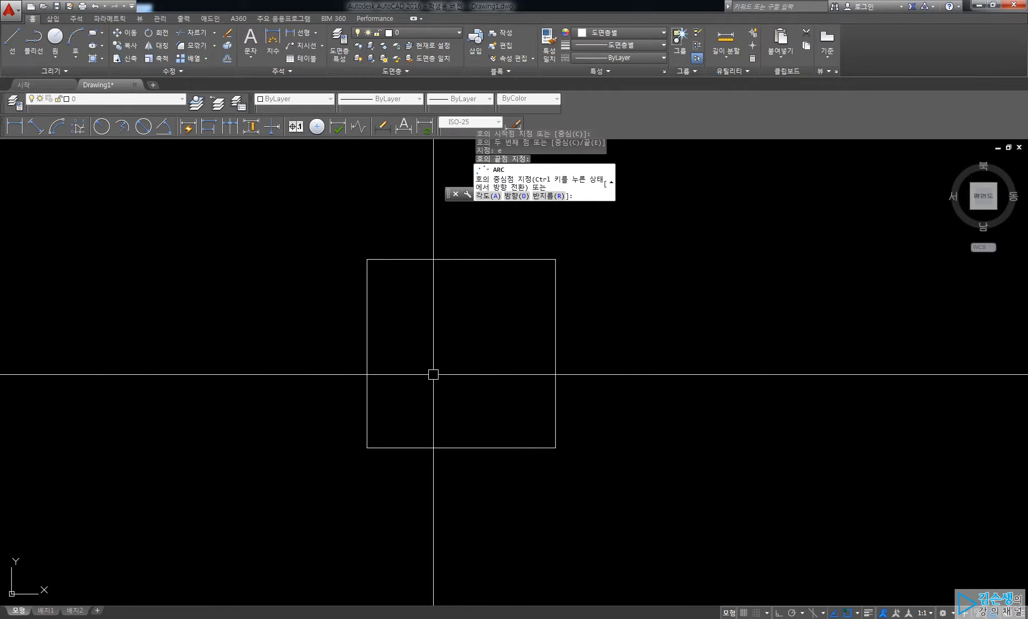
{"action": "key", "text": "Escape"}
Draw an arc from the square's lower-left corner to its upper-left corner, using the End and Radius options with radius 100.
{"action": "type", "text": "a"}
{"action": "key", "text": "Return"}
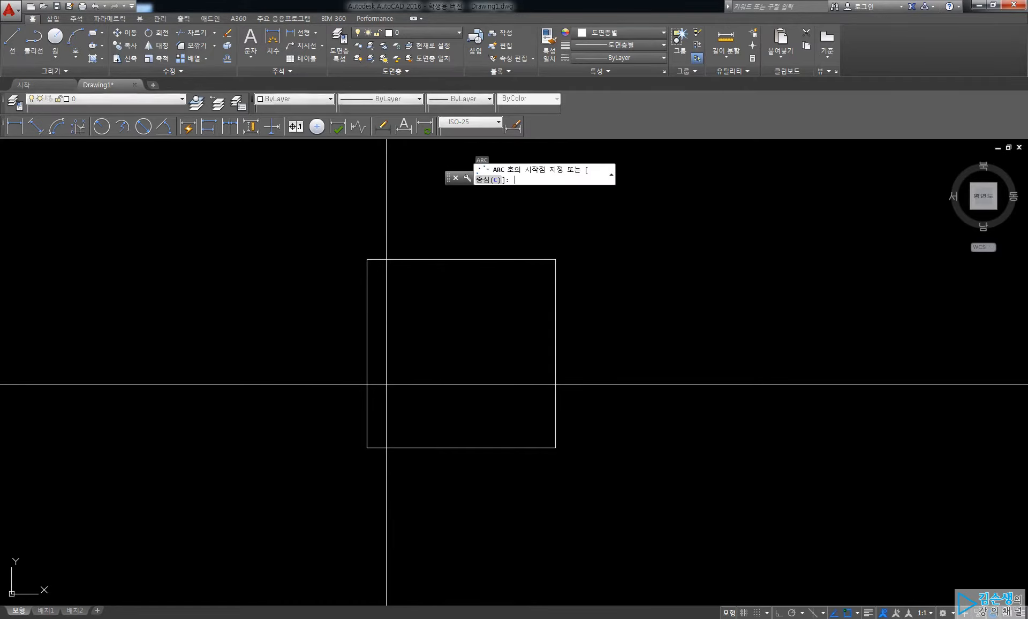
{"action": "left_click", "coordinate": [368, 447]}
{"action": "type", "text": "e"}
{"action": "key", "text": "Return"}
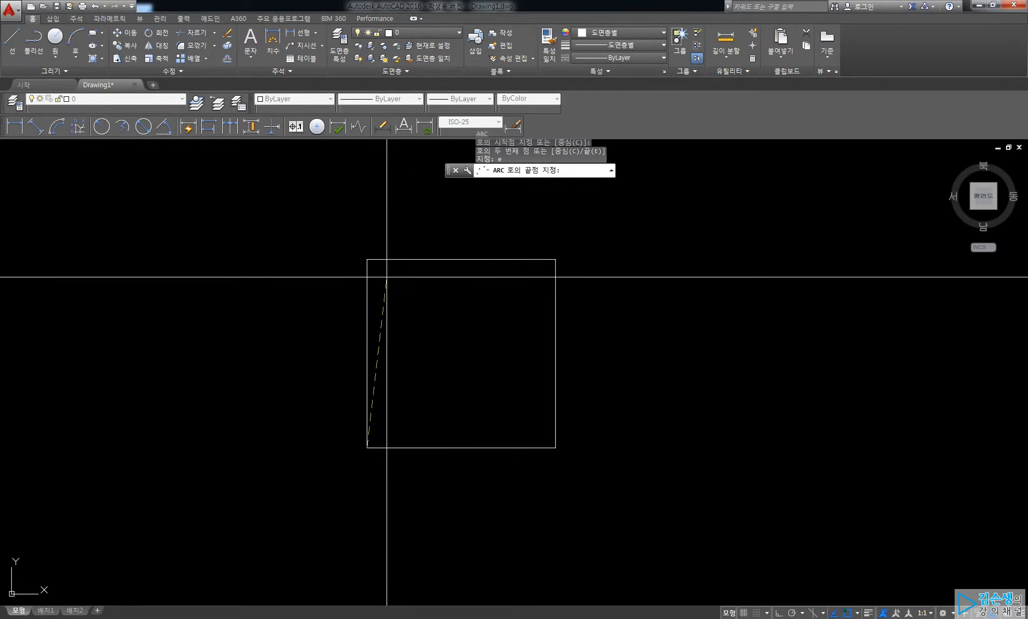
{"action": "left_click", "coordinate": [368, 260]}
{"action": "type", "text": "r"}
{"action": "key", "text": "Return"}
{"action": "type", "text": "100"}
{"action": "key", "text": "Return"}
Draw an arc from the square's upper-left corner to its upper-right corner, using the End and Radius options with radius 100.
{"action": "key", "text": "Return"}
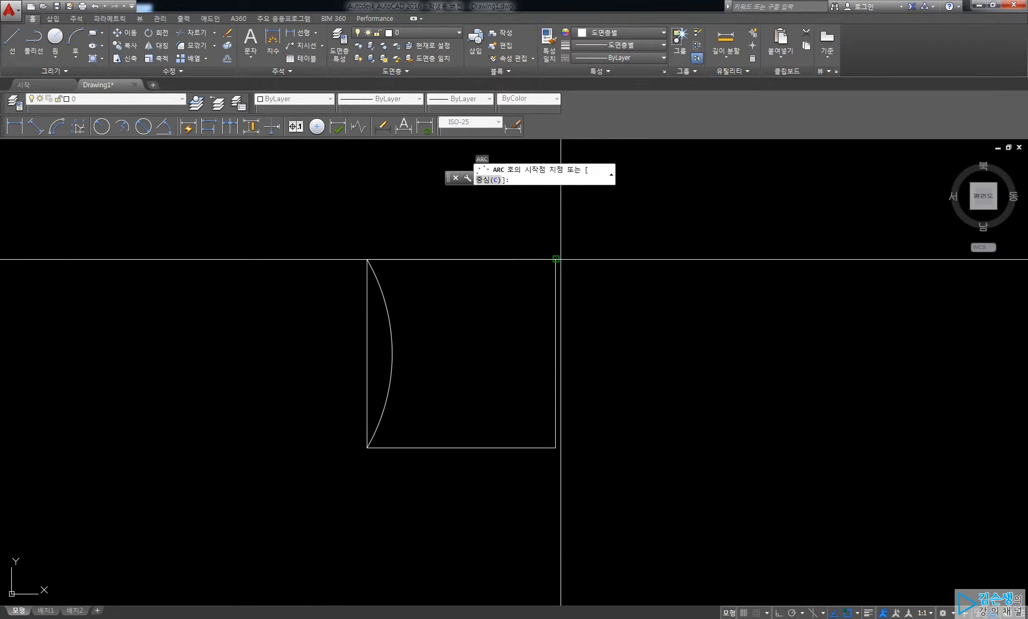
{"action": "left_click", "coordinate": [367, 260]}
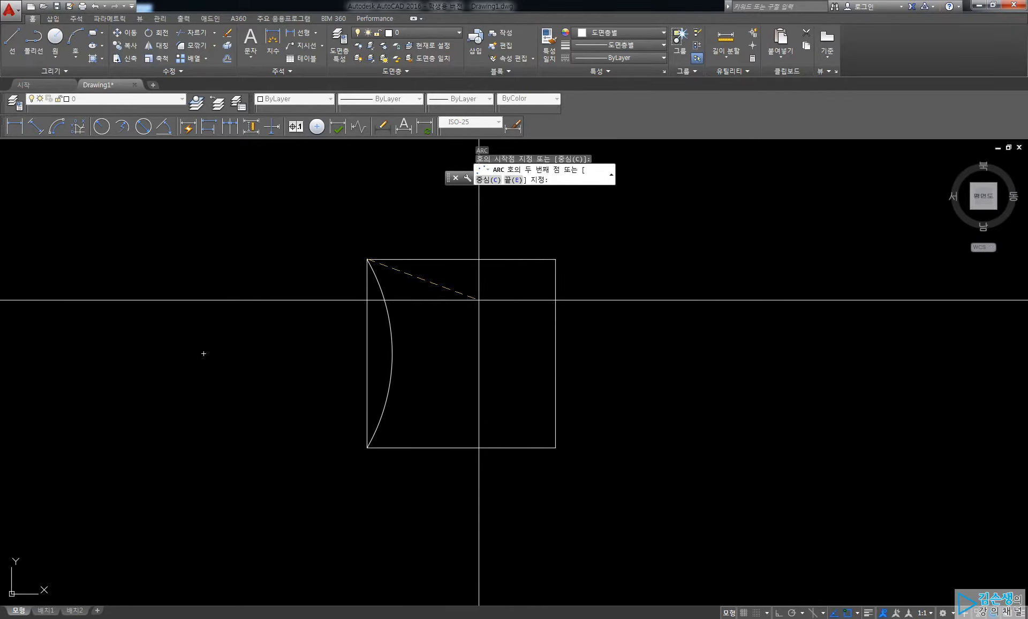
{"action": "type", "text": "e"}
{"action": "key", "text": "Return"}
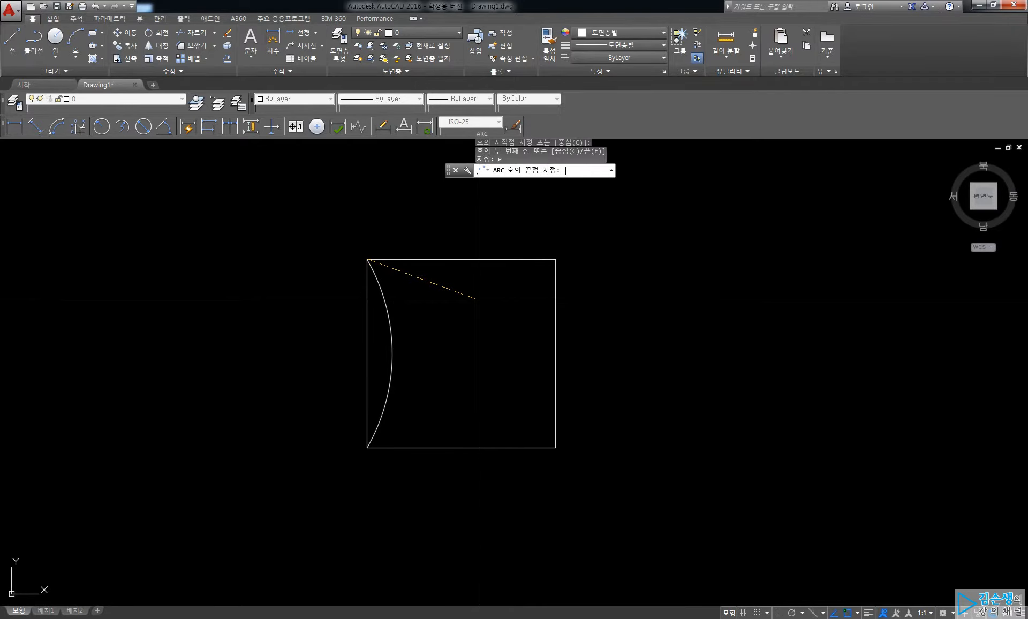
{"action": "left_click", "coordinate": [555, 260]}
{"action": "type", "text": "r"}
{"action": "key", "text": "Return"}
{"action": "type", "text": "100"}
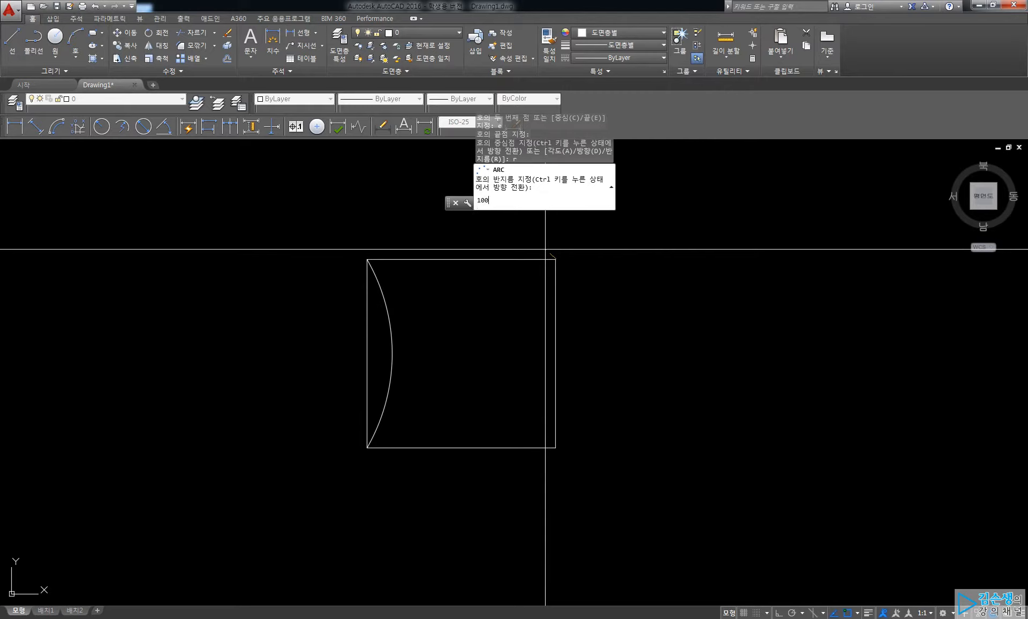
{"action": "key", "text": "Return"}
Draw an arc from the square's upper-right corner to its lower-right corner, using the End and Radius options with radius 100.
{"action": "key", "text": "Return"}
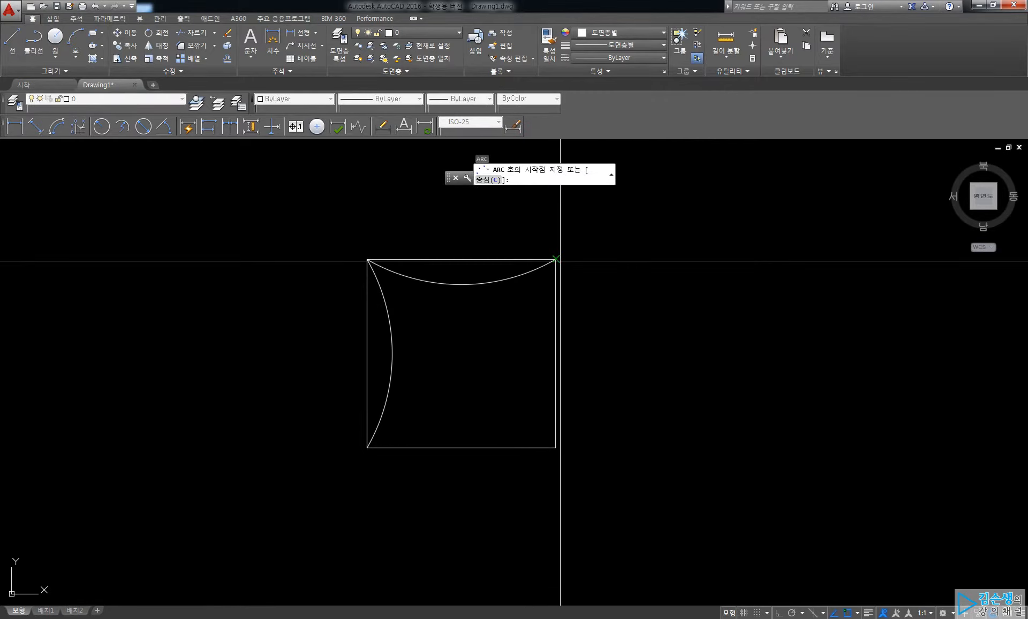
{"action": "left_click", "coordinate": [559, 261]}
{"action": "type", "text": "e"}
{"action": "key", "text": "Return"}
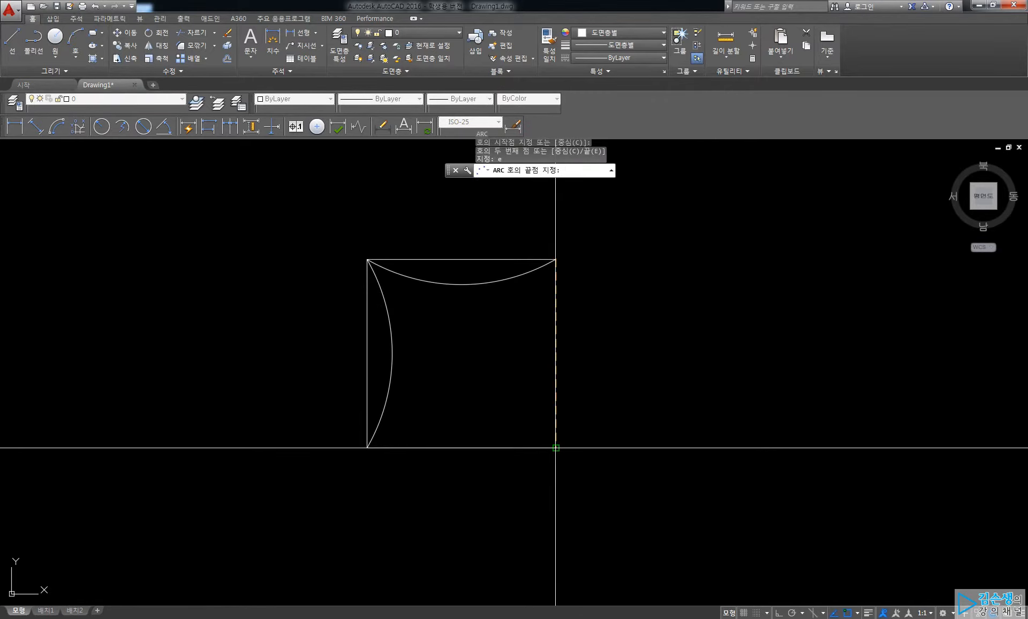
{"action": "left_click", "coordinate": [556, 448]}
{"action": "type", "text": "r"}
{"action": "key", "text": "Return"}
{"action": "type", "text": "100"}
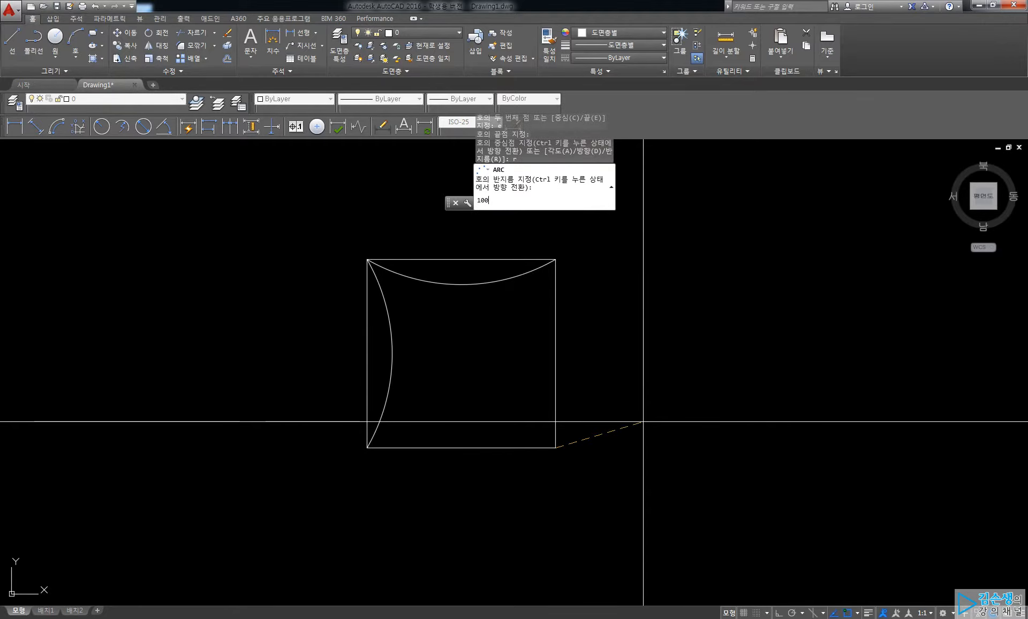
{"action": "key", "text": "Return"}
Draw an arc from the square's lower-right corner to its lower-left corner, using the End and Radius options with radius 100.
{"action": "key", "text": "Return"}
{"action": "left_click", "coordinate": [555, 448]}
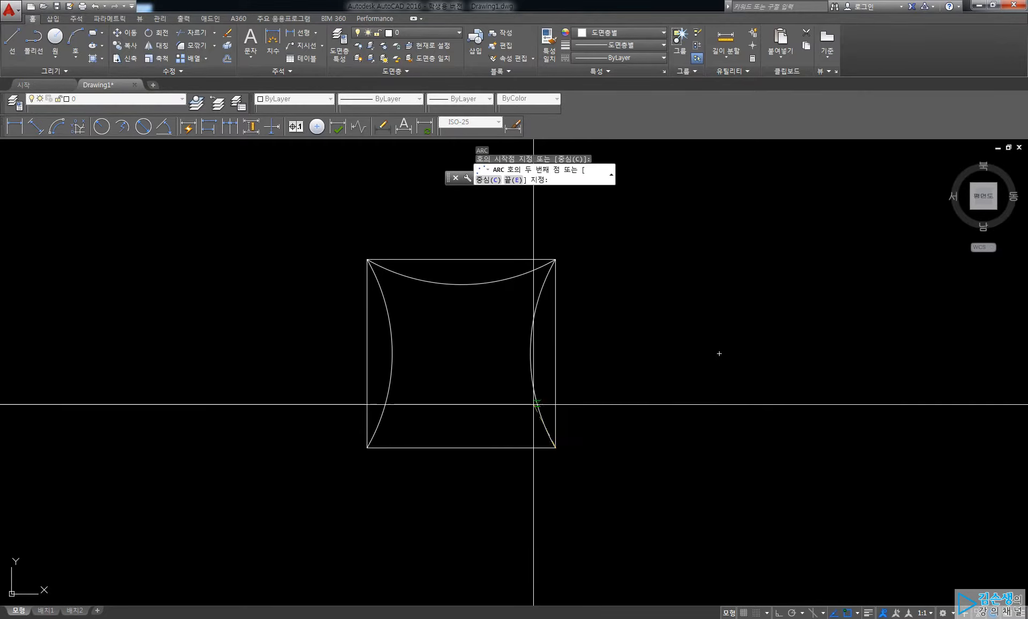
{"action": "type", "text": "e"}
{"action": "key", "text": "Return"}
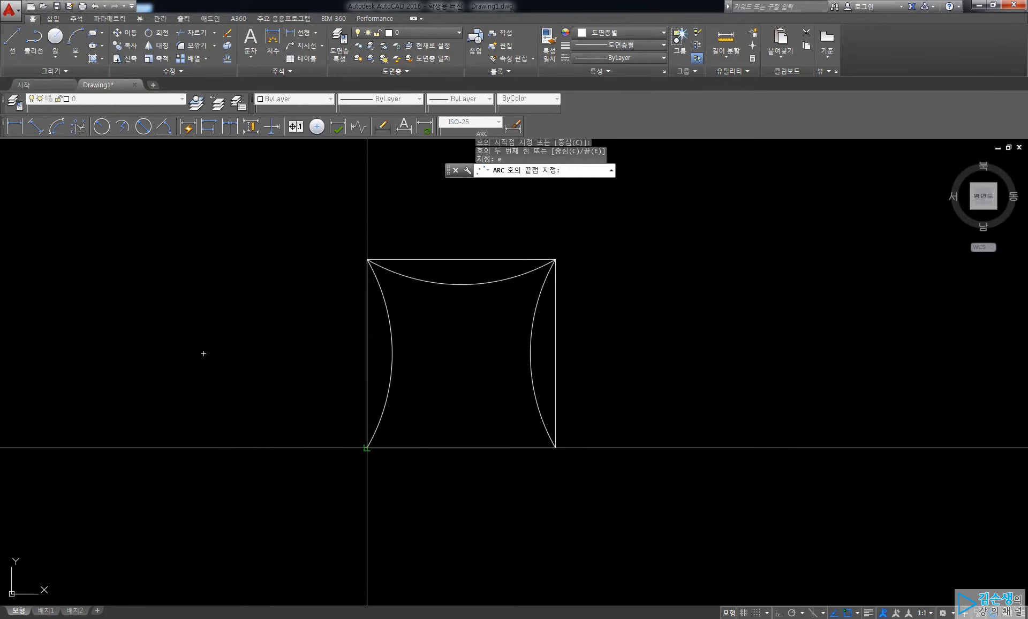
{"action": "left_click", "coordinate": [367, 448]}
{"action": "type", "text": "r"}
{"action": "key", "text": "Return"}
{"action": "type", "text": "100"}
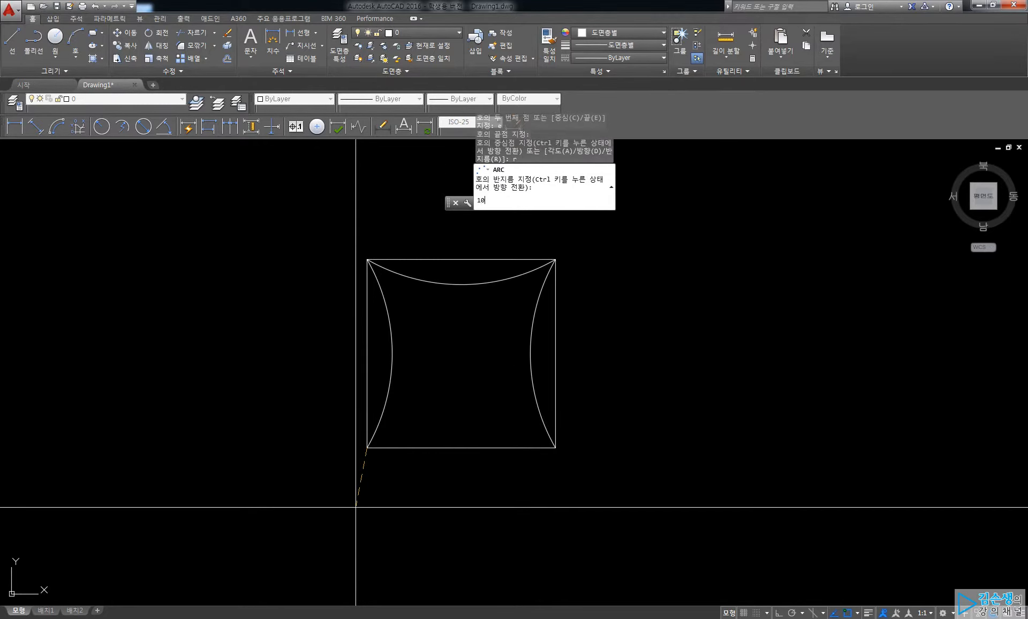
{"action": "key", "text": "Return"}
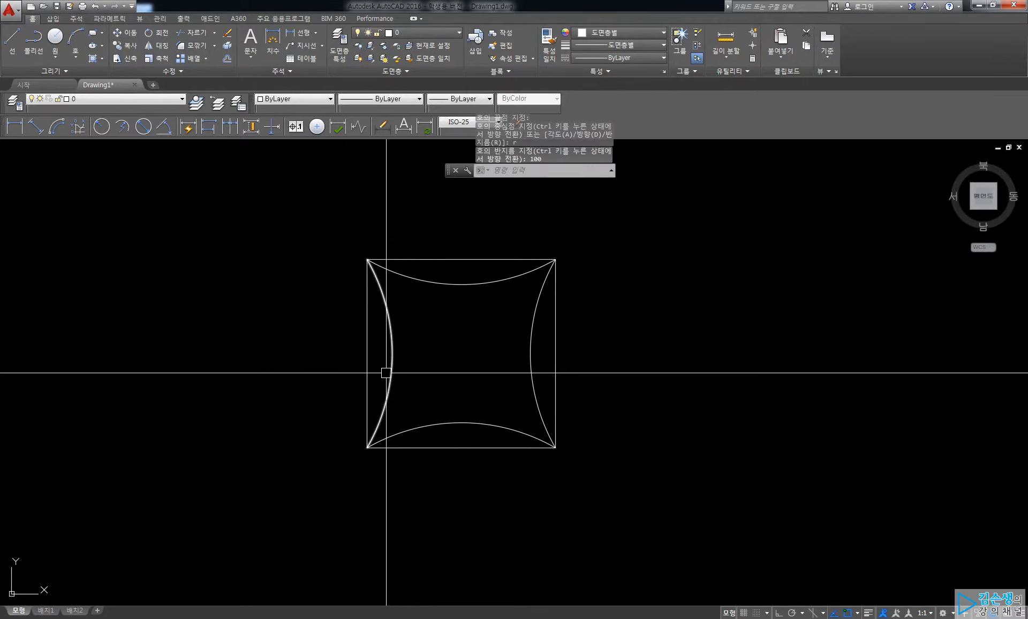
Draw a diagonal arc from the square's upper-left corner to its lower-right corner, using the End and Radius options with radius 100.
{"action": "key", "text": "Return"}
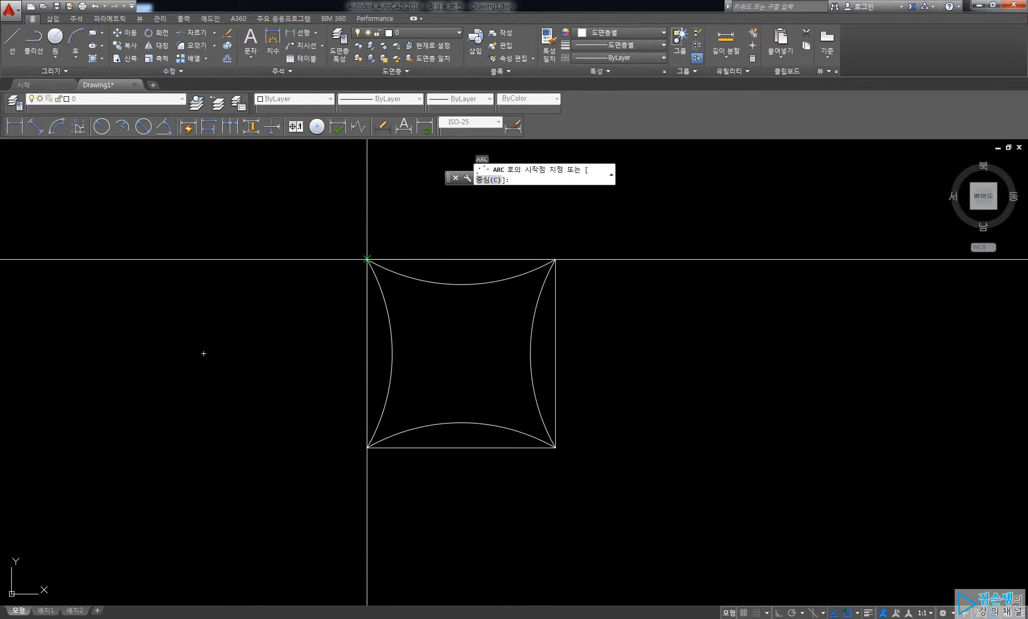
{"action": "left_click", "coordinate": [367, 260]}
{"action": "type", "text": "e"}
{"action": "key", "text": "Return"}
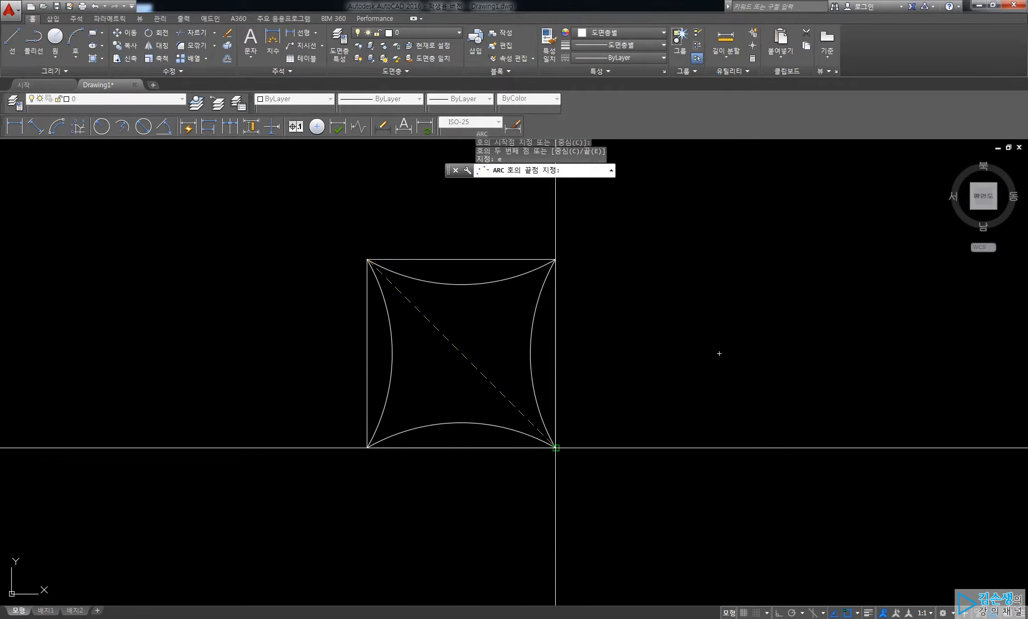
{"action": "left_click", "coordinate": [555, 448]}
{"action": "type", "text": "r"}
{"action": "key", "text": "Return"}
{"action": "type", "text": "1"}
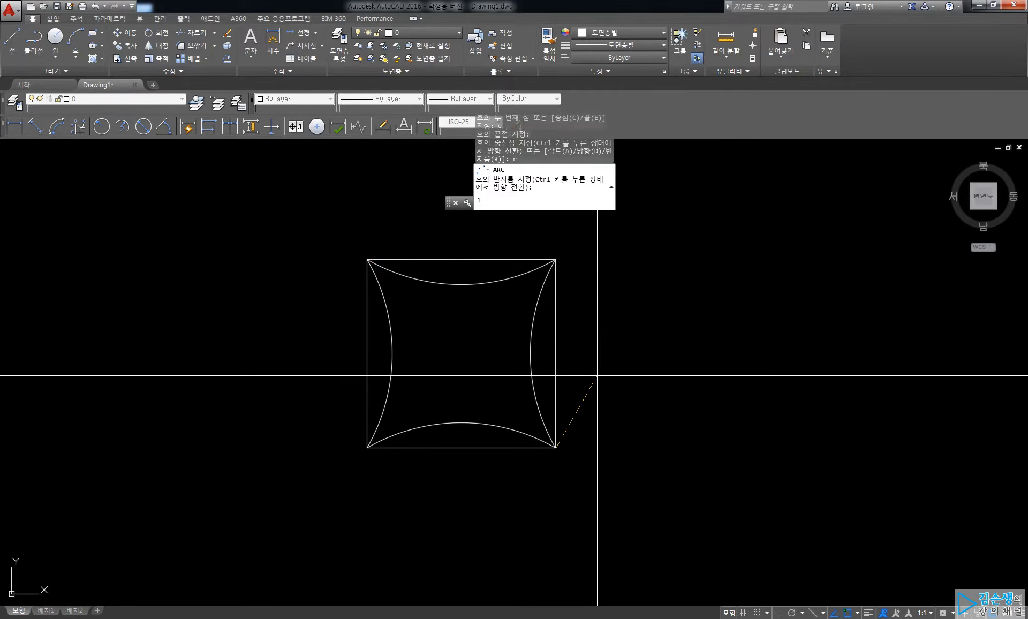
{"action": "type", "text": "00"}
{"action": "key", "text": "Return"}
Draw a diagonal arc from the square's lower-right corner to its upper-left corner, using the End and Radius options with radius 100.
{"action": "key", "text": "Return"}
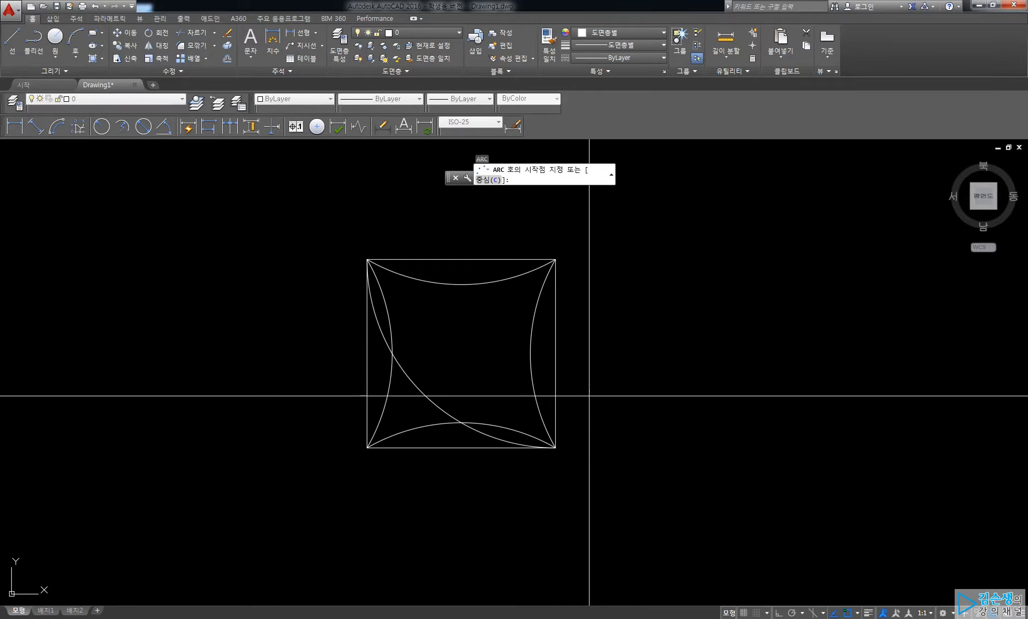
{"action": "left_click", "coordinate": [556, 448]}
{"action": "type", "text": "e"}
{"action": "key", "text": "Return"}
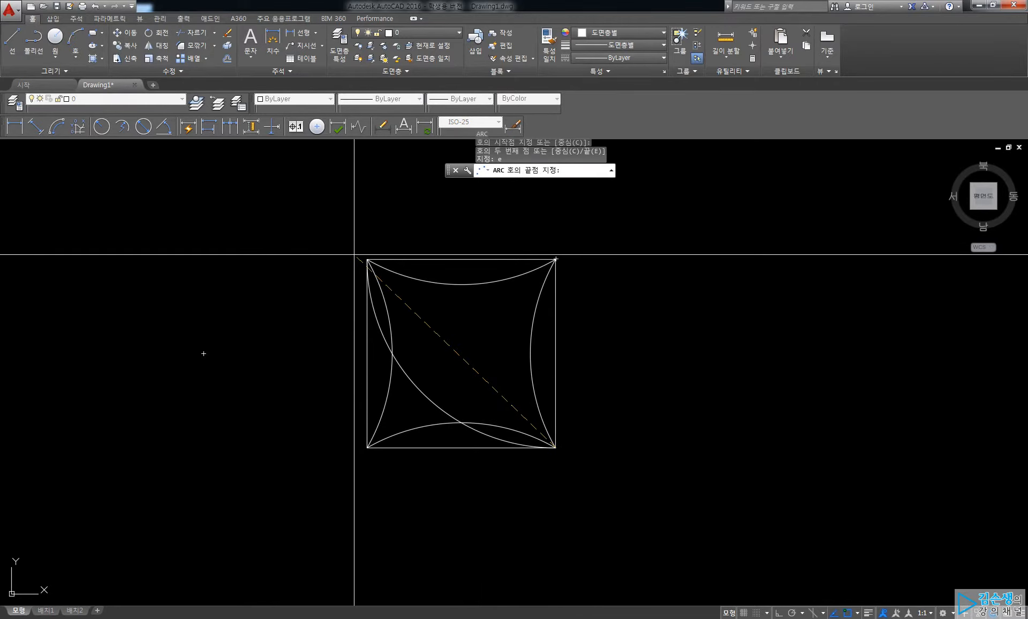
{"action": "left_click", "coordinate": [367, 260]}
{"action": "type", "text": "r"}
{"action": "key", "text": "Return"}
{"action": "type", "text": "2"}
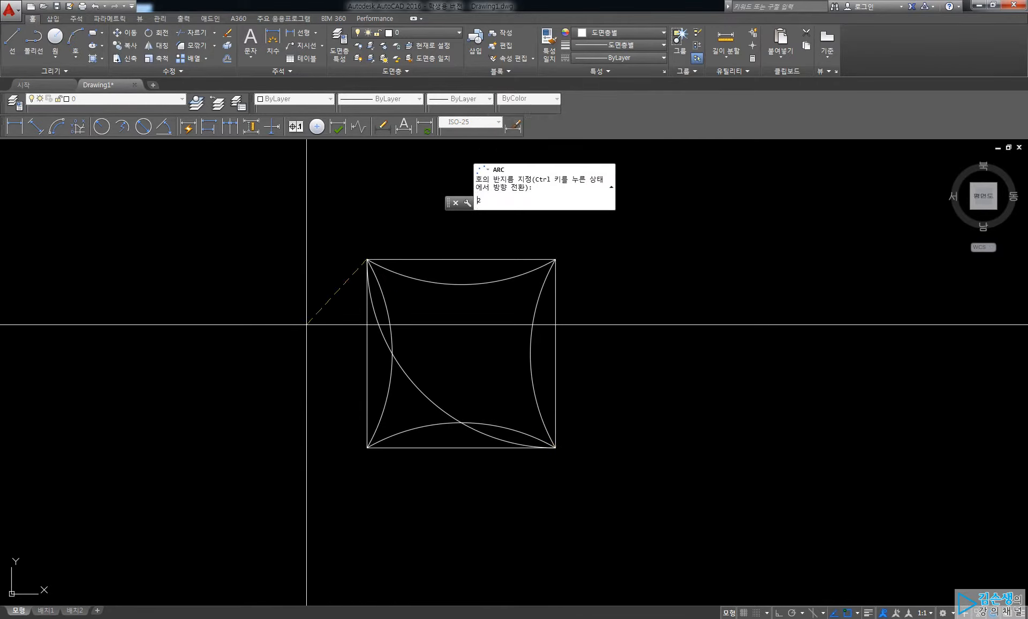
{"action": "type", "text": "00"}
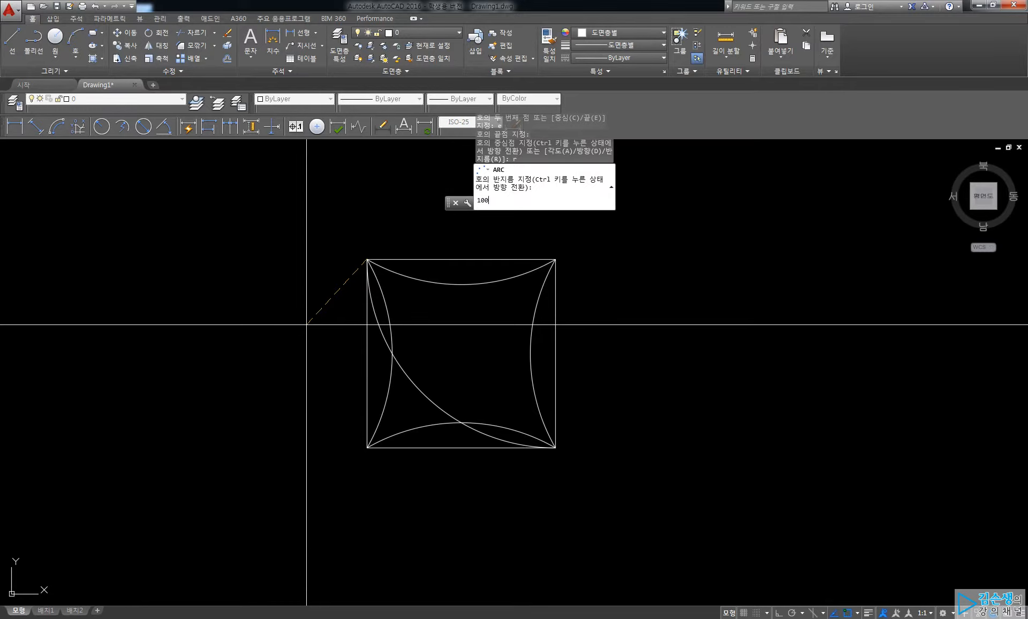
{"action": "key", "text": "Return"}
Draw a diagonal arc from the square's lower-left corner to its upper-right corner, using the End and Radius options with radius 100.
{"action": "key", "text": "Return"}
{"action": "left_click", "coordinate": [367, 448]}
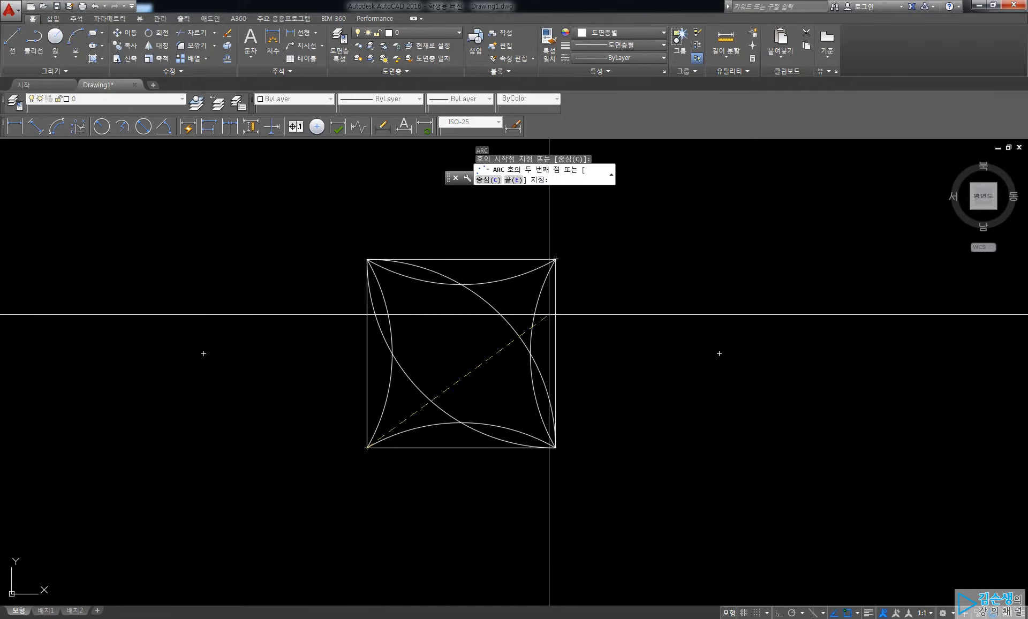
{"action": "type", "text": "e"}
{"action": "key", "text": "Return"}
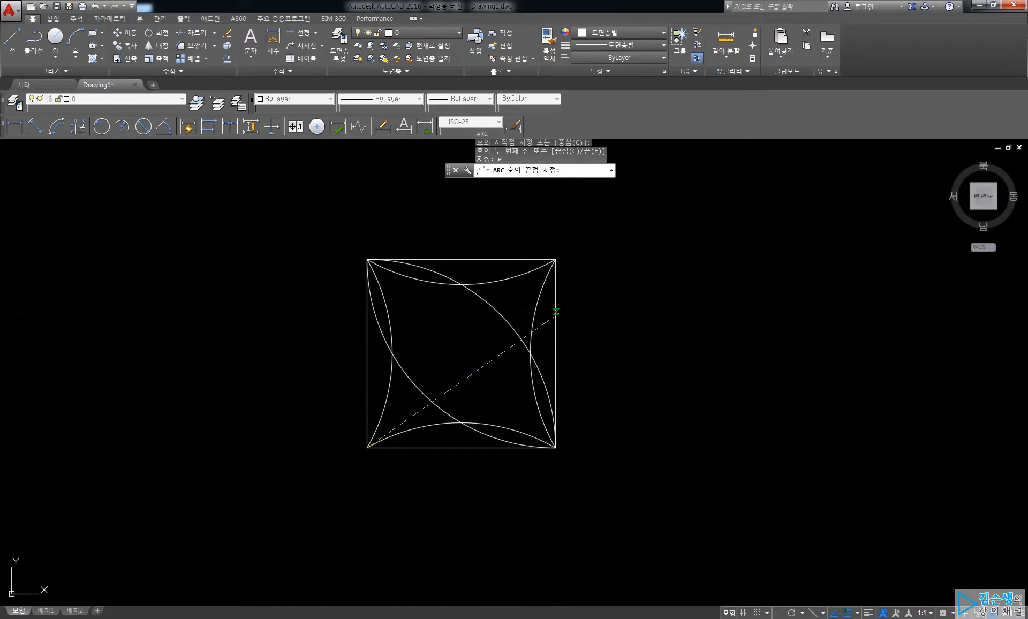
{"action": "left_click", "coordinate": [556, 259]}
{"action": "type", "text": "r"}
{"action": "key", "text": "Return"}
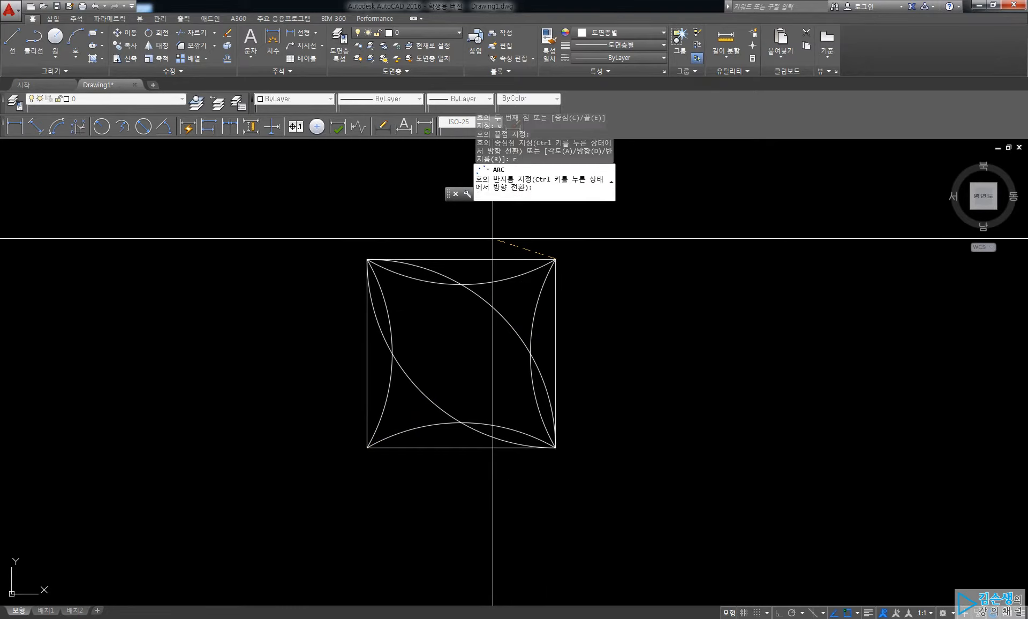
{"action": "type", "text": "100"}
{"action": "key", "text": "Return"}
Draw a diagonal arc from the square's upper-right corner to its lower-left corner, using the End and Radius options with radius 100.
{"action": "type", "text": "a"}
{"action": "key", "text": "Return"}
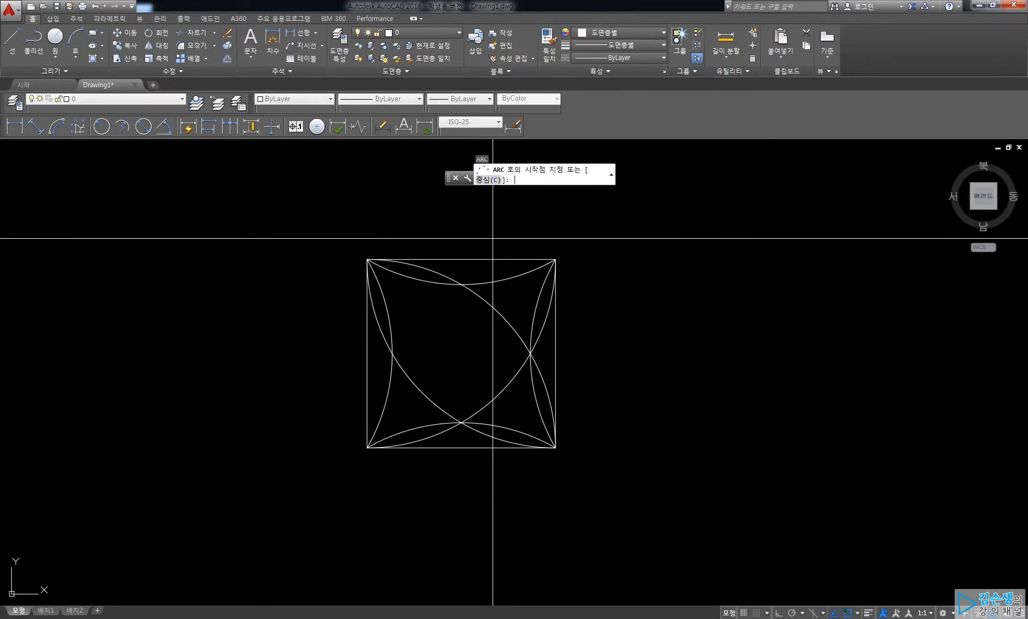
{"action": "left_click", "coordinate": [556, 259]}
{"action": "type", "text": "e"}
{"action": "key", "text": "Return"}
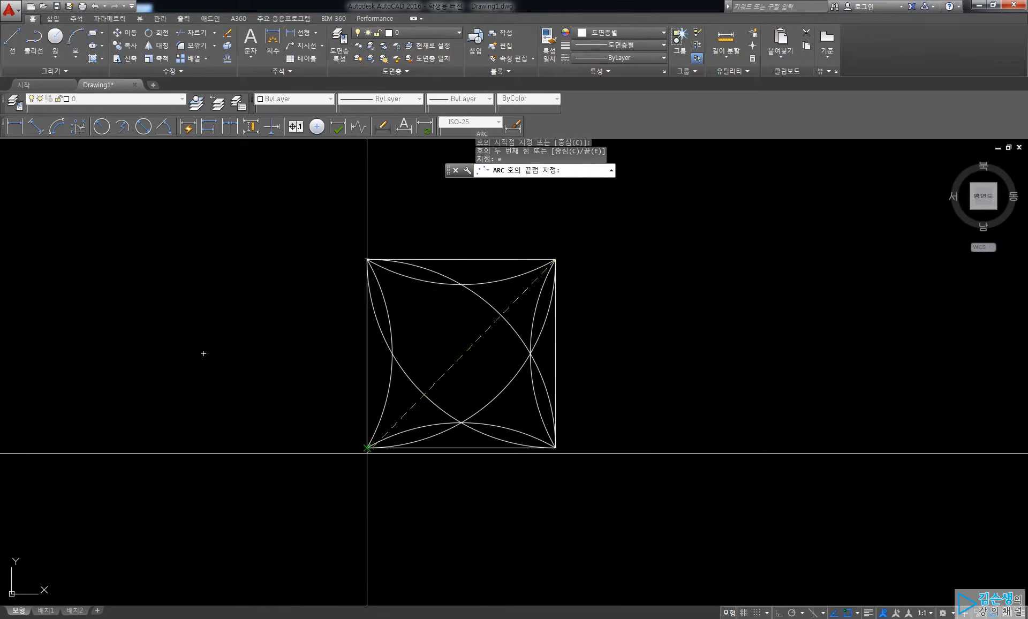
{"action": "left_click", "coordinate": [366, 450]}
{"action": "type", "text": "r"}
{"action": "key", "text": "Return"}
{"action": "type", "text": "100"}
{"action": "key", "text": "Return"}
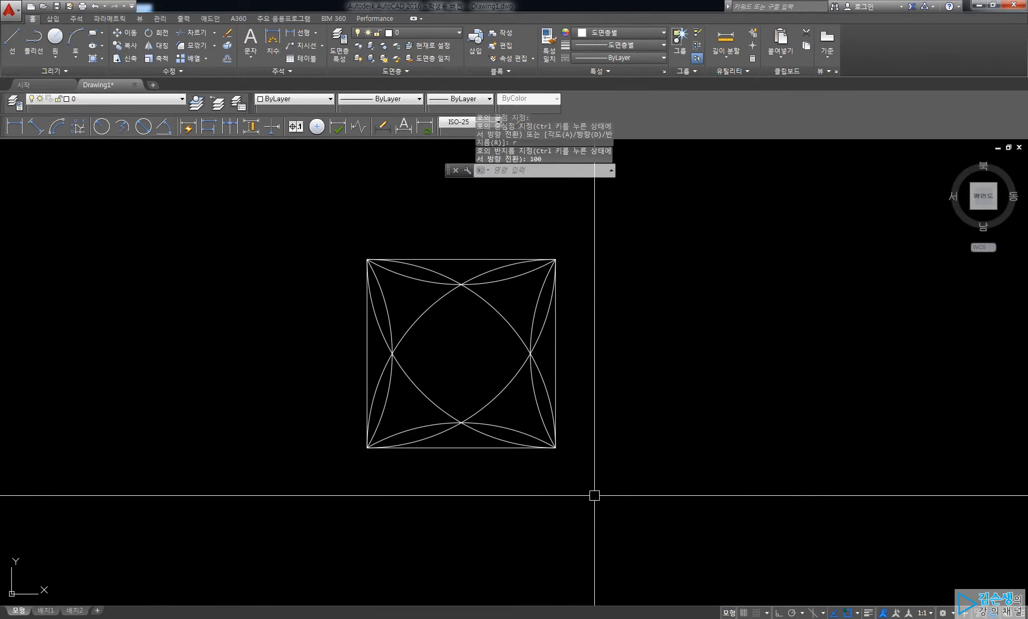
{"action": "key", "text": "ctrl+1"}
{"action": "left_click", "coordinate": [605, 335]}
{"action": "mouse_move", "coordinate": [744, 474]}
{"action": "left_mouse_down"}
{"action": "mouse_move", "coordinate": [737, 343]}
{"action": "mouse_move", "coordinate": [543, 496]}
{"action": "left_mouse_up"}
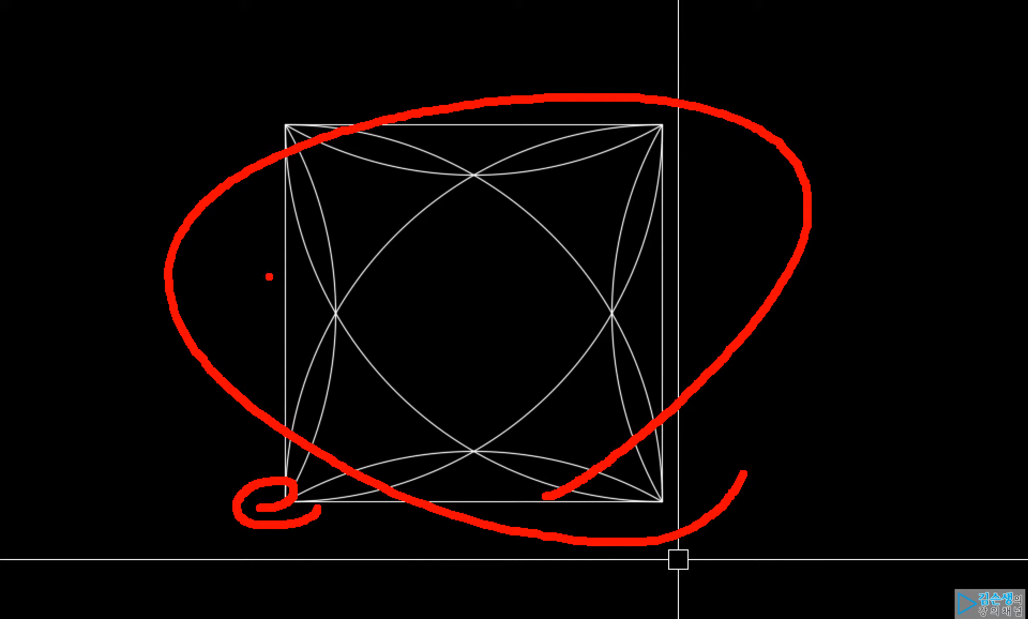
{"action": "key", "text": "Escape"}
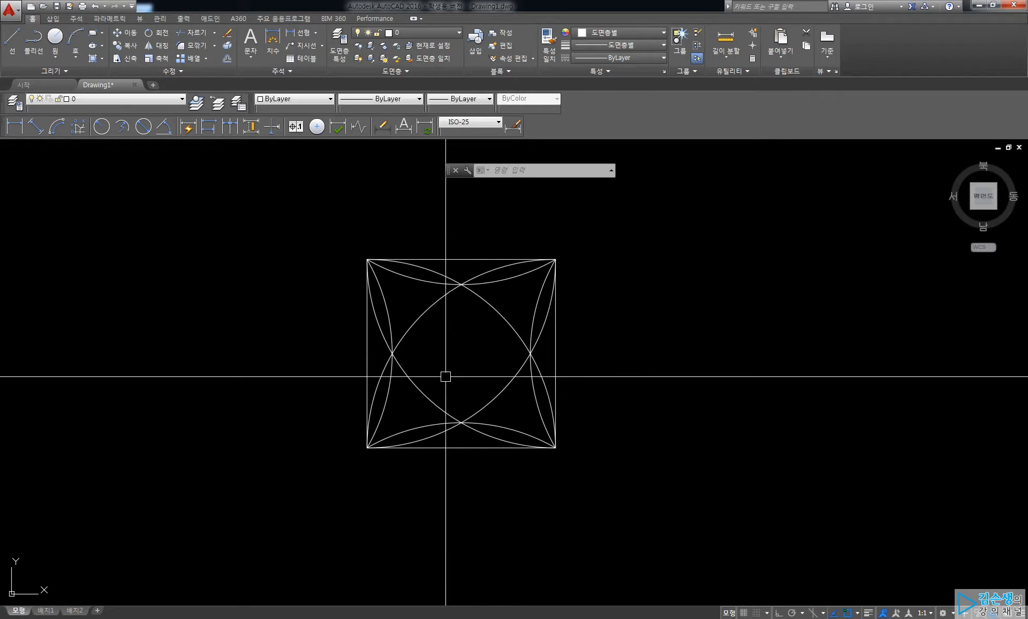
{"action": "key", "text": "ctrl+1"}
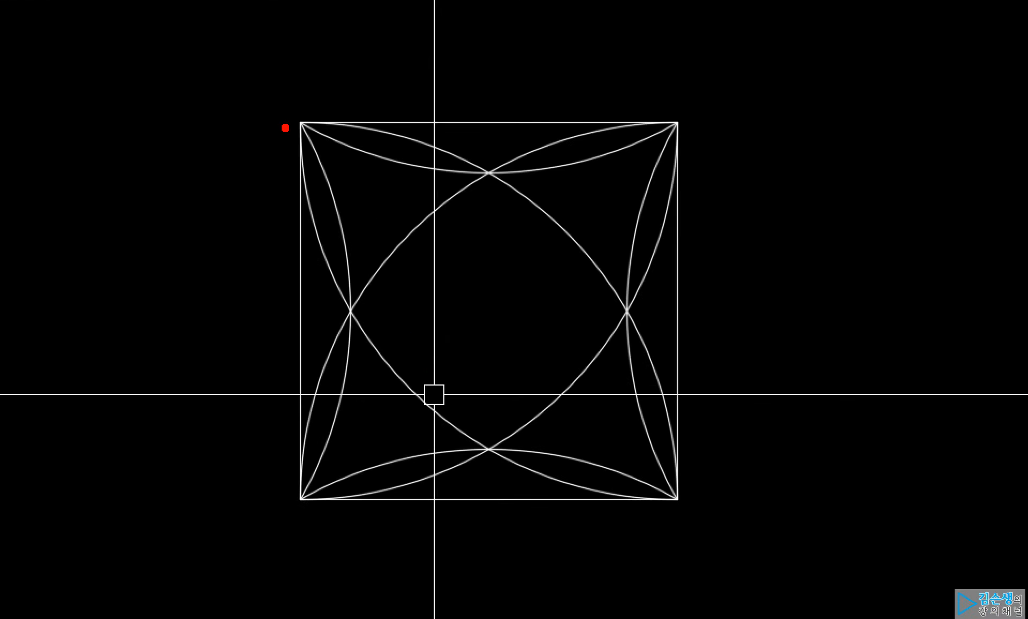
{"action": "left_click_drag", "start_coordinate": [286, 112], "coordinate": [336, 430]}
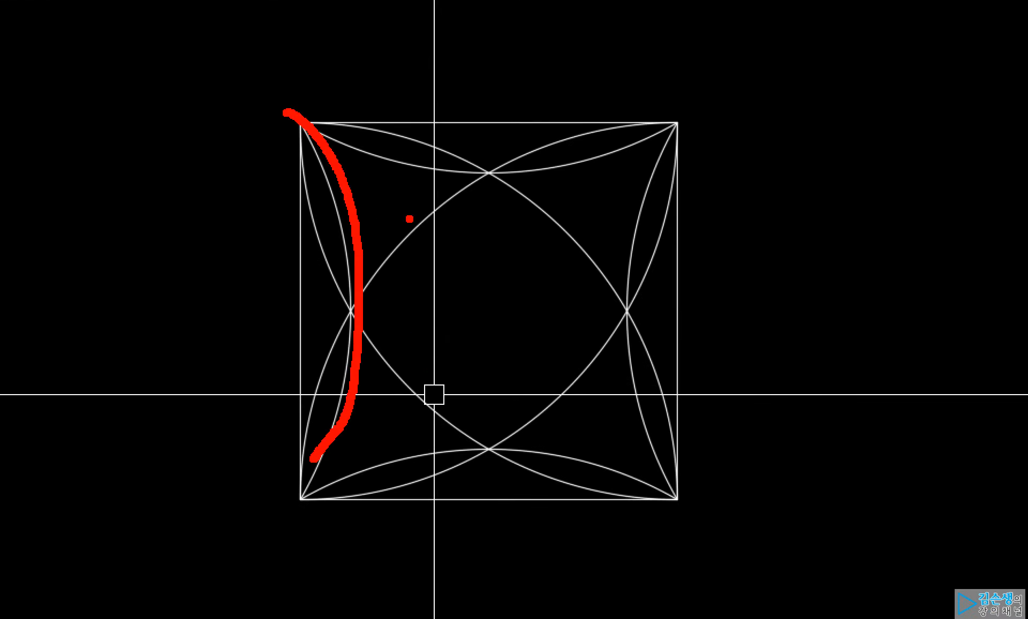
{"action": "left_click_drag", "start_coordinate": [479, 152], "coordinate": [709, 522]}
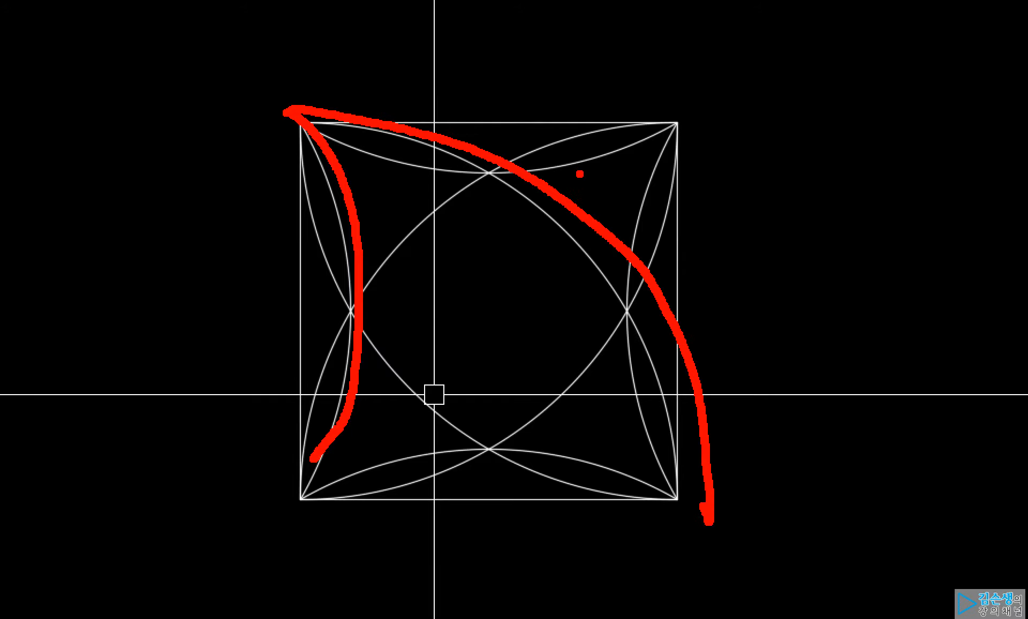
{"action": "left_click_drag", "start_coordinate": [682, 112], "coordinate": [307, 351]}
{"action": "left_click_drag", "start_coordinate": [647, 184], "coordinate": [399, 500]}
{"action": "left_click_drag", "start_coordinate": [309, 216], "coordinate": [461, 456]}
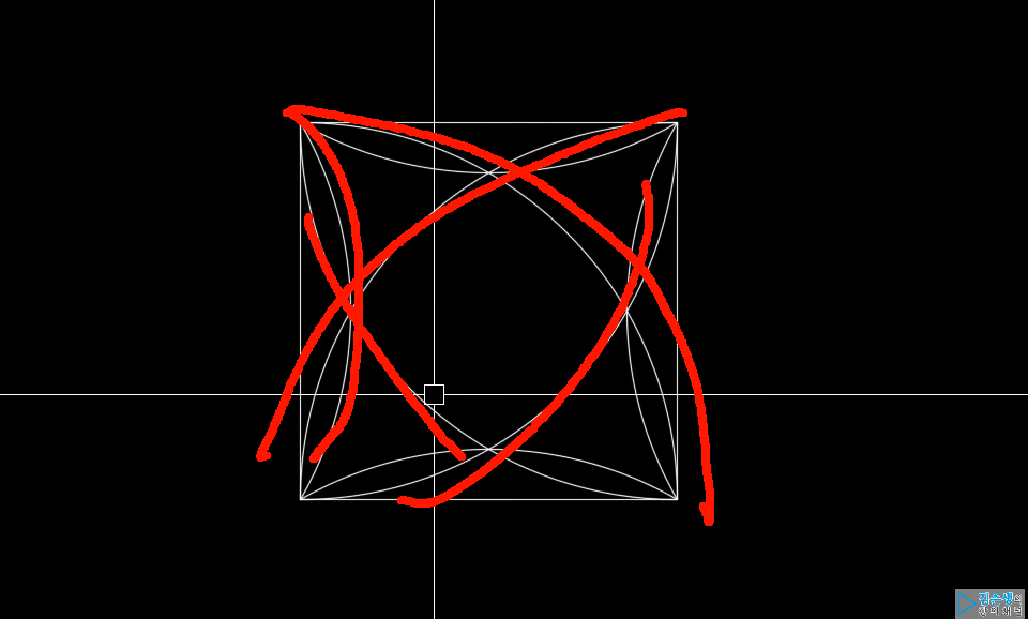
{"action": "key", "text": "Escape"}
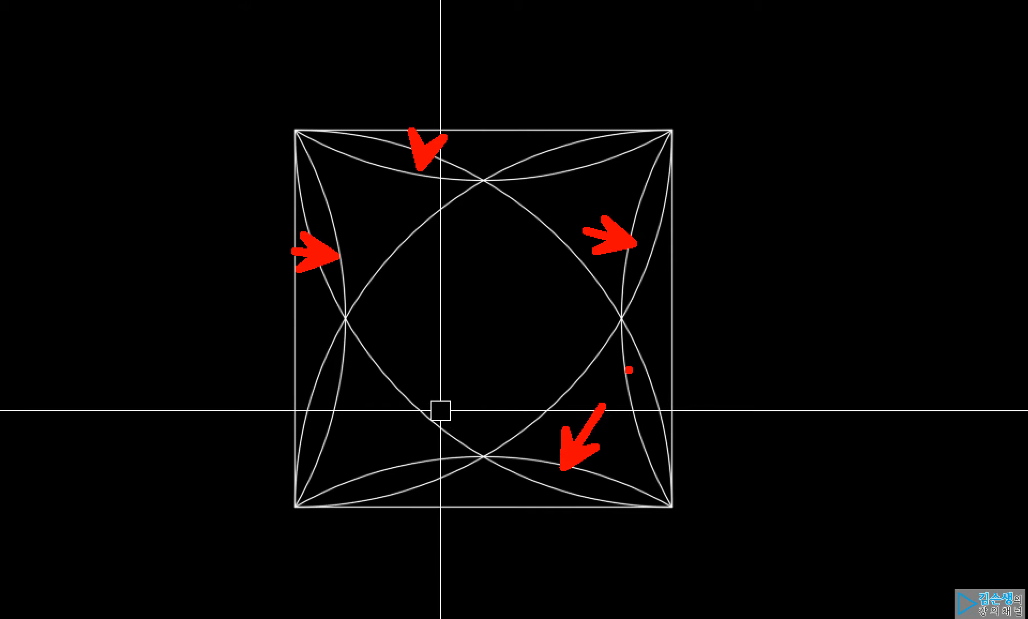
{"action": "key", "text": "Escape"}
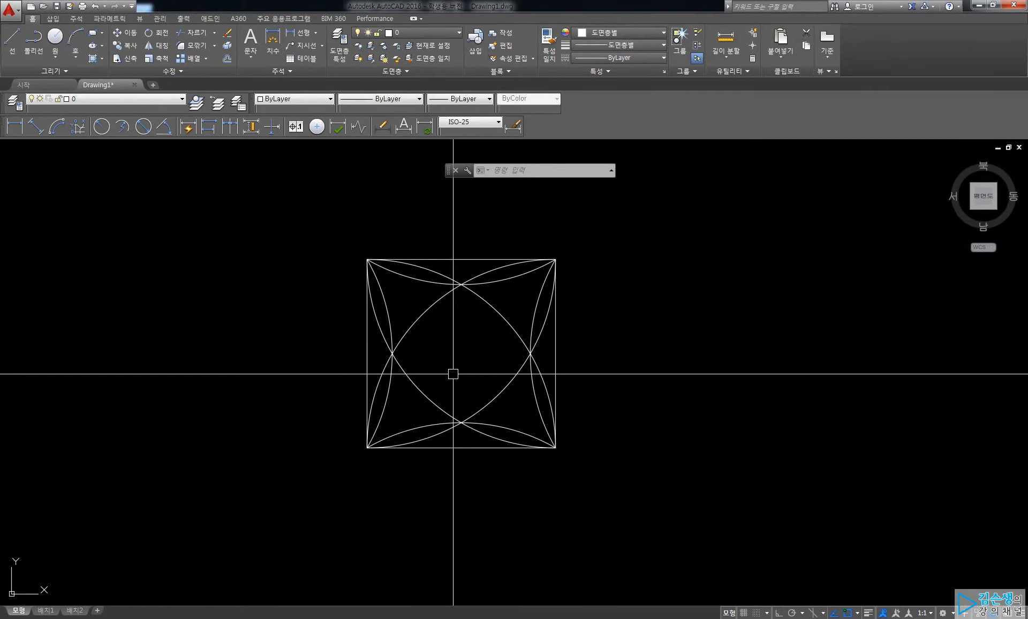